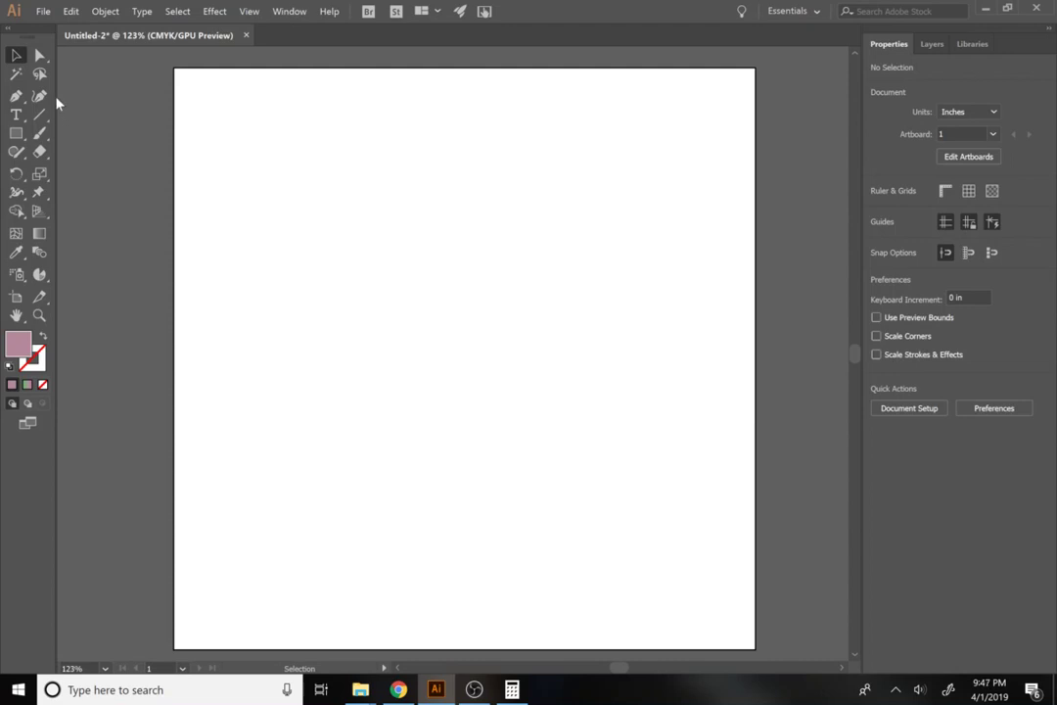
left_click(17, 134)
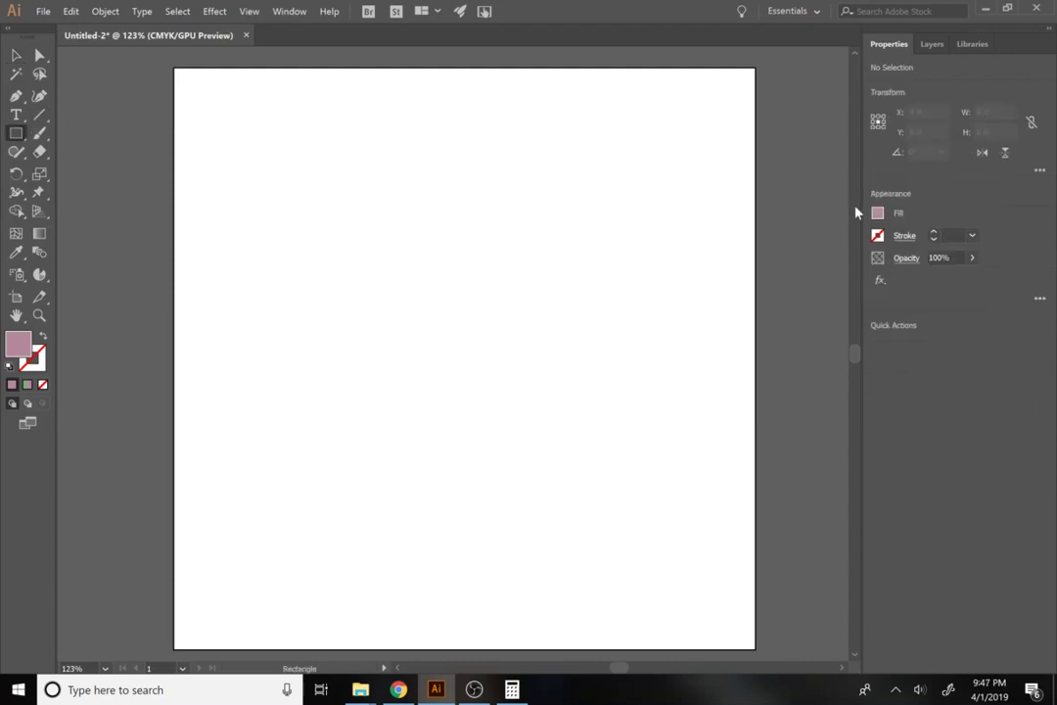
left_click_drag(414, 280, 733, 405)
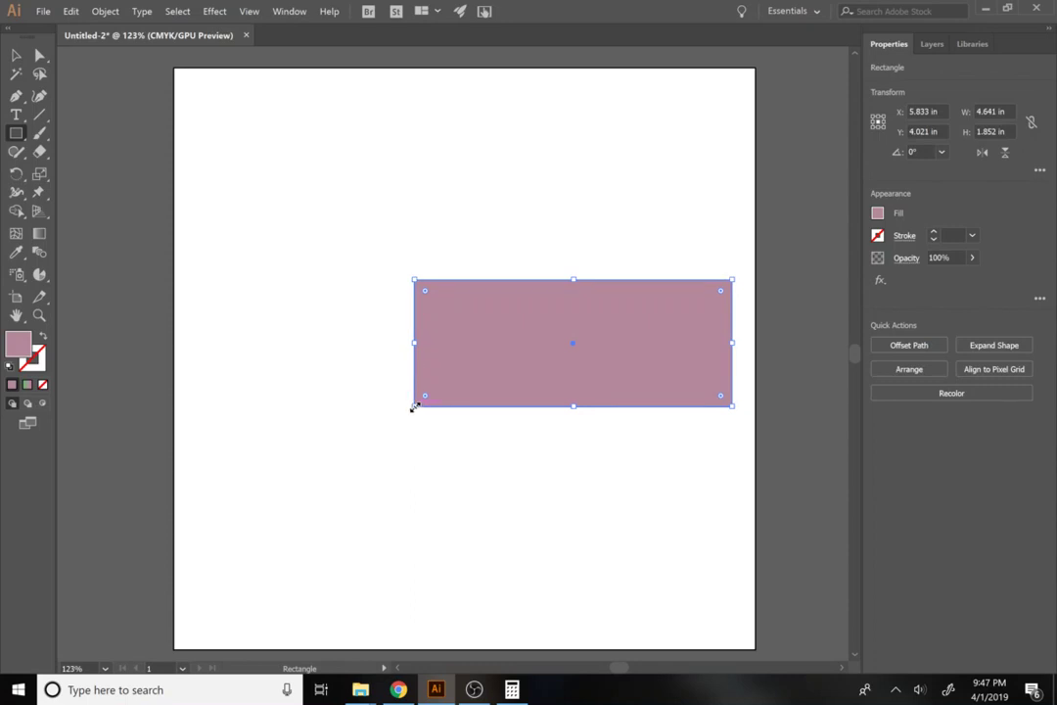
left_click_drag(414, 407, 421, 315)
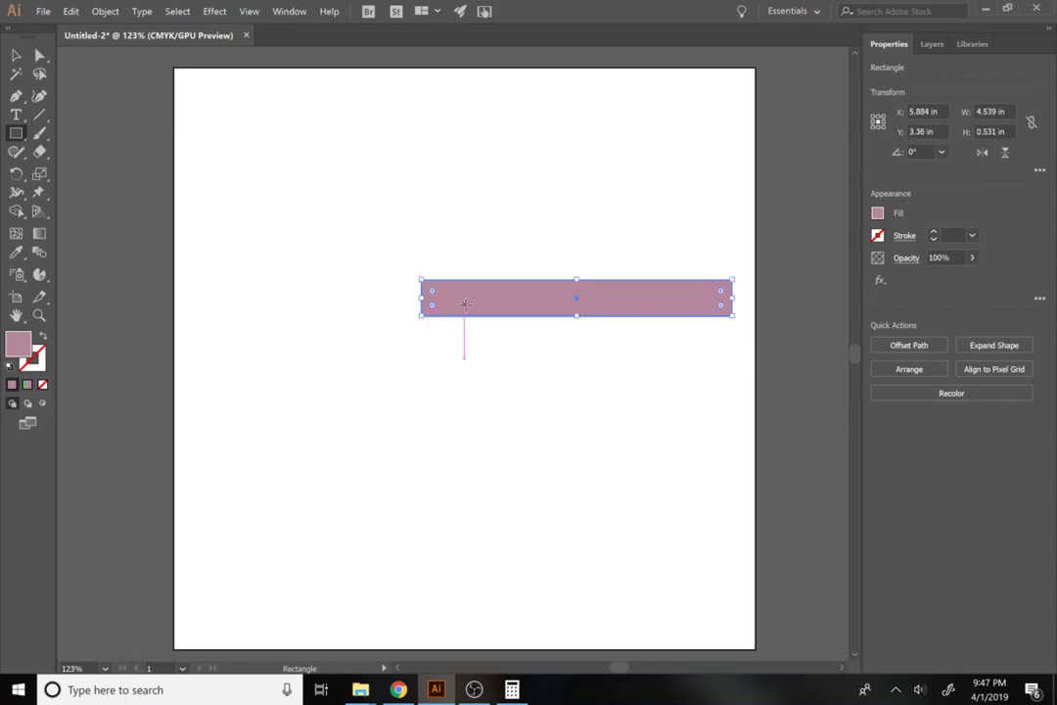
left_click(16, 55)
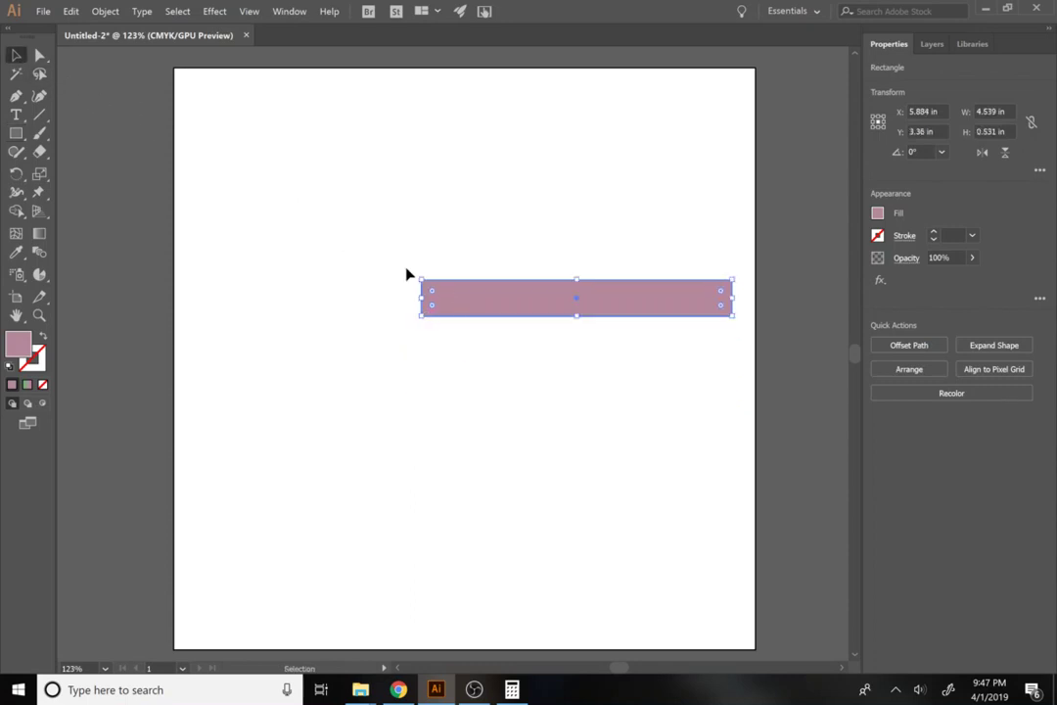
left_click_drag(485, 318, 290, 375)
key("Delete")
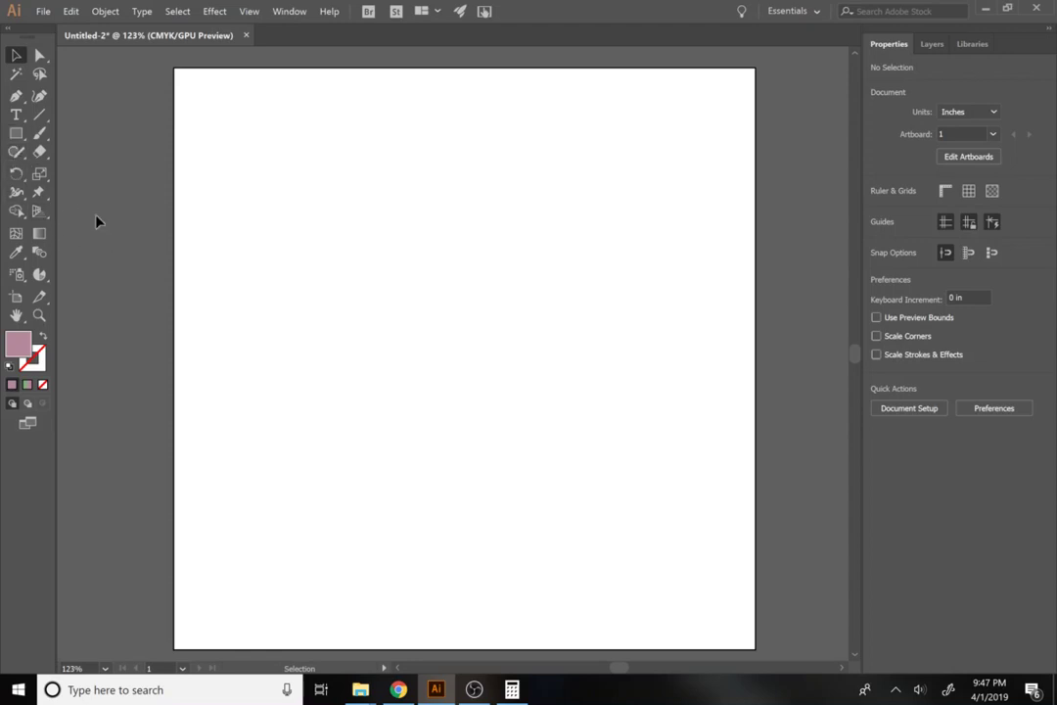
Step: Draw a thin horizontal rectangle about 7.63 in wide and 0.5 in high, and centre it near the middle of the artboard
left_click(15, 134)
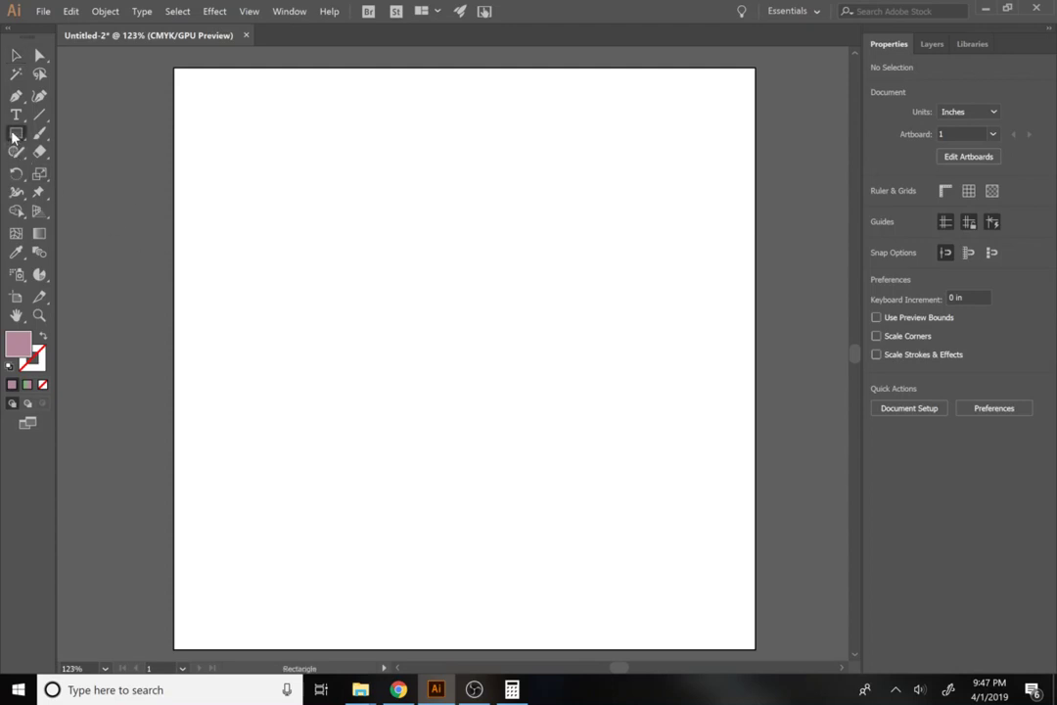
left_click_drag(188, 306, 710, 340)
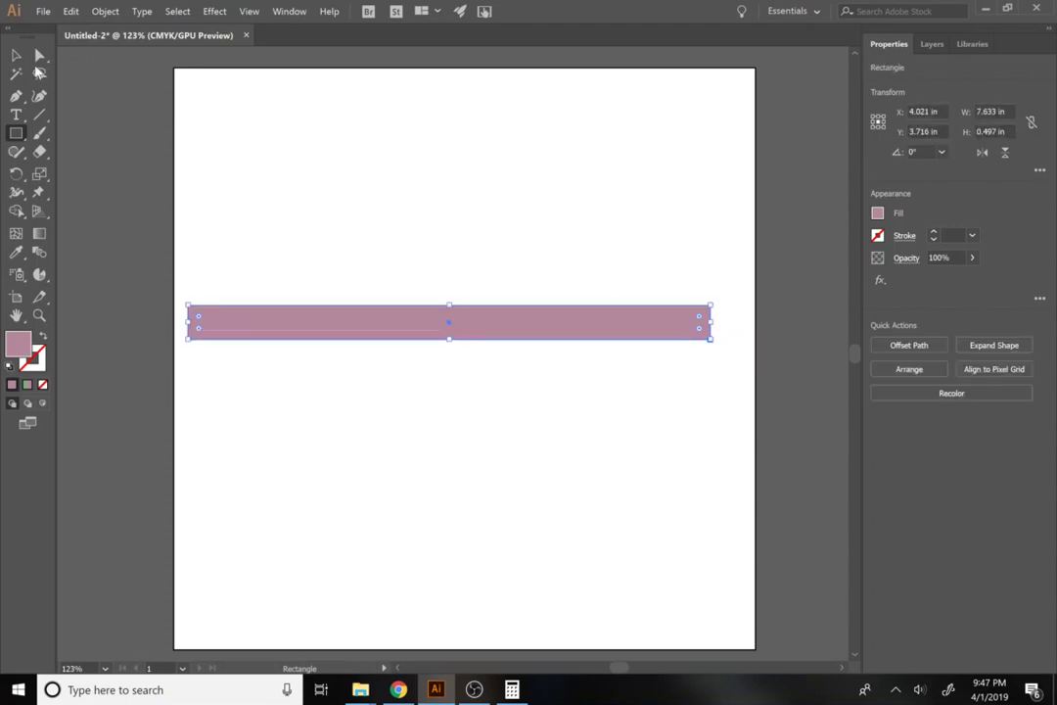
left_click(16, 55)
left_click_drag(377, 336, 424, 314)
left_click(505, 495)
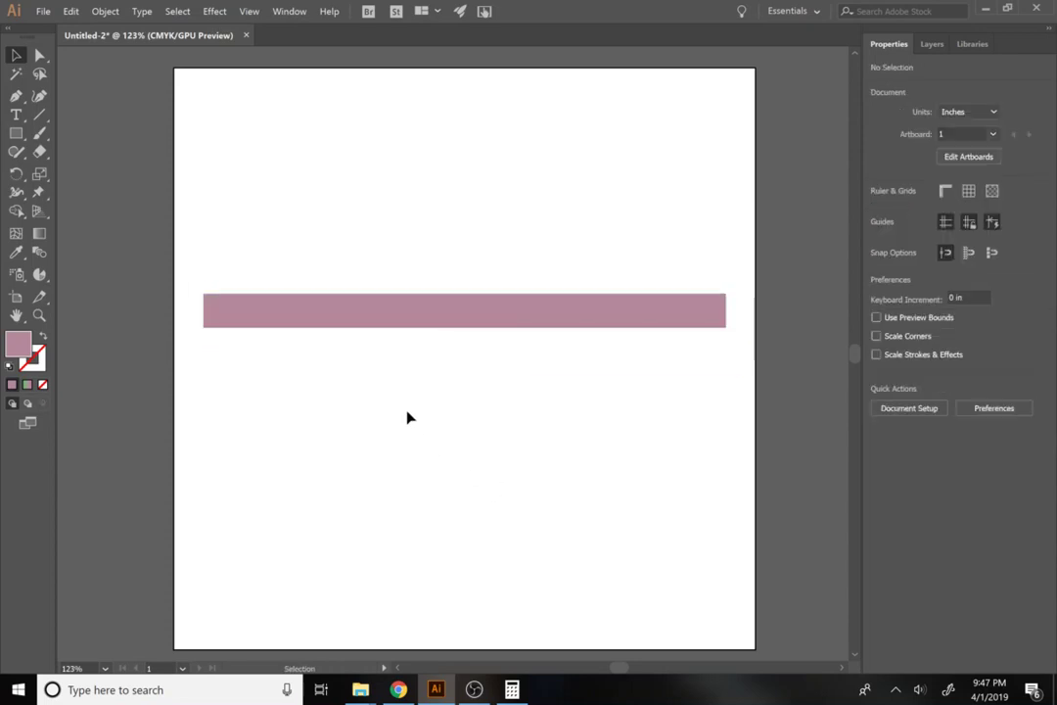
left_click_drag(510, 326, 509, 392)
left_click(522, 465)
Step: Fill the rectangle with the white-to-black linear gradient swatch and open its gradient options
left_click(414, 380)
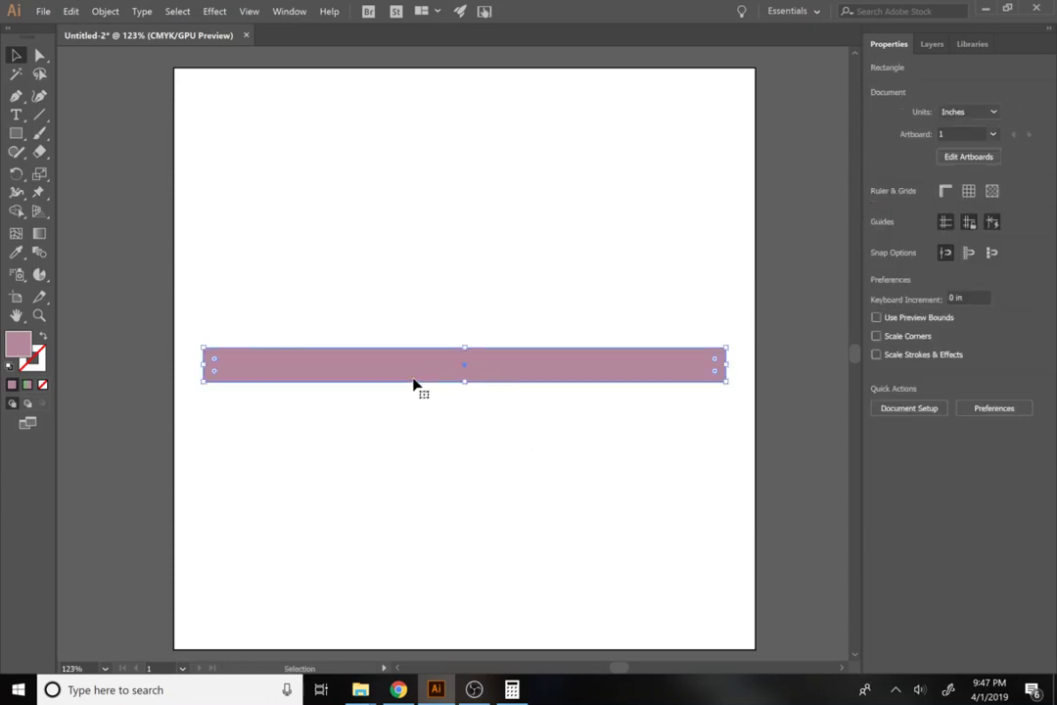
left_click(878, 213)
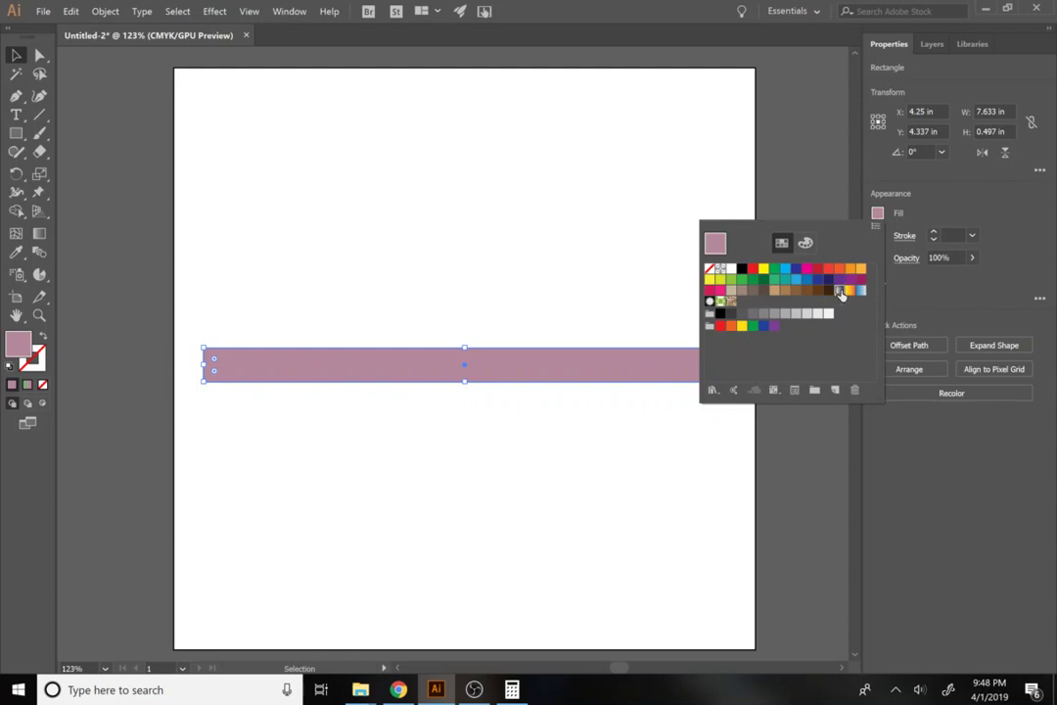
left_click(839, 292)
left_click(816, 390)
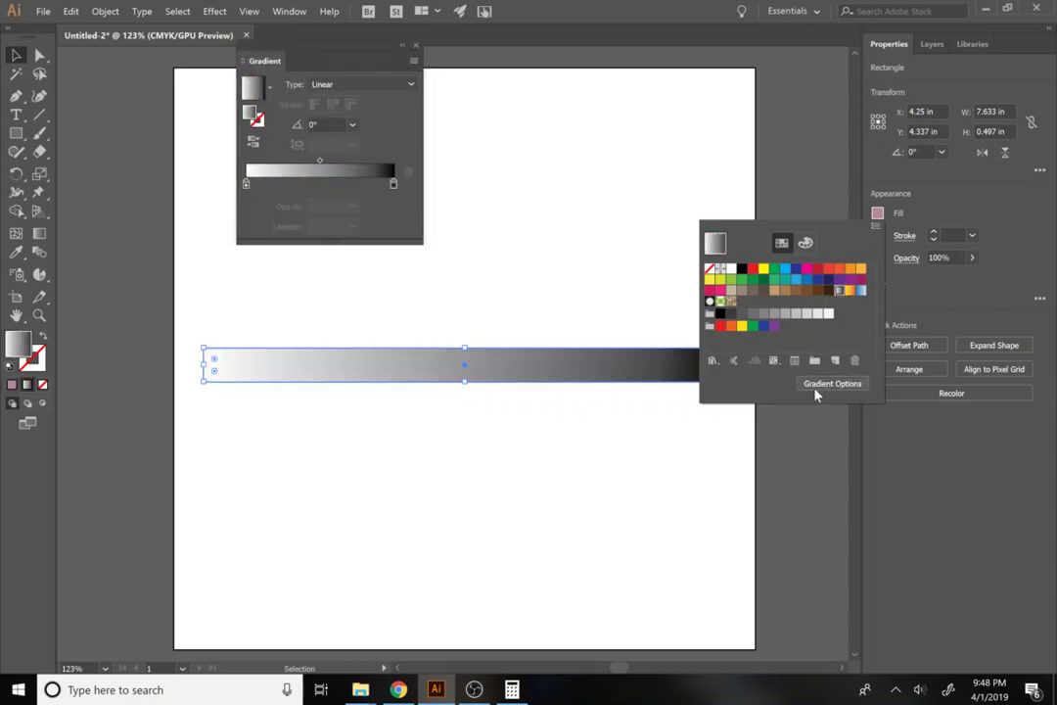
Step: Change the white starting stop of the gradient to orange using the colour spectrum
left_click(247, 189)
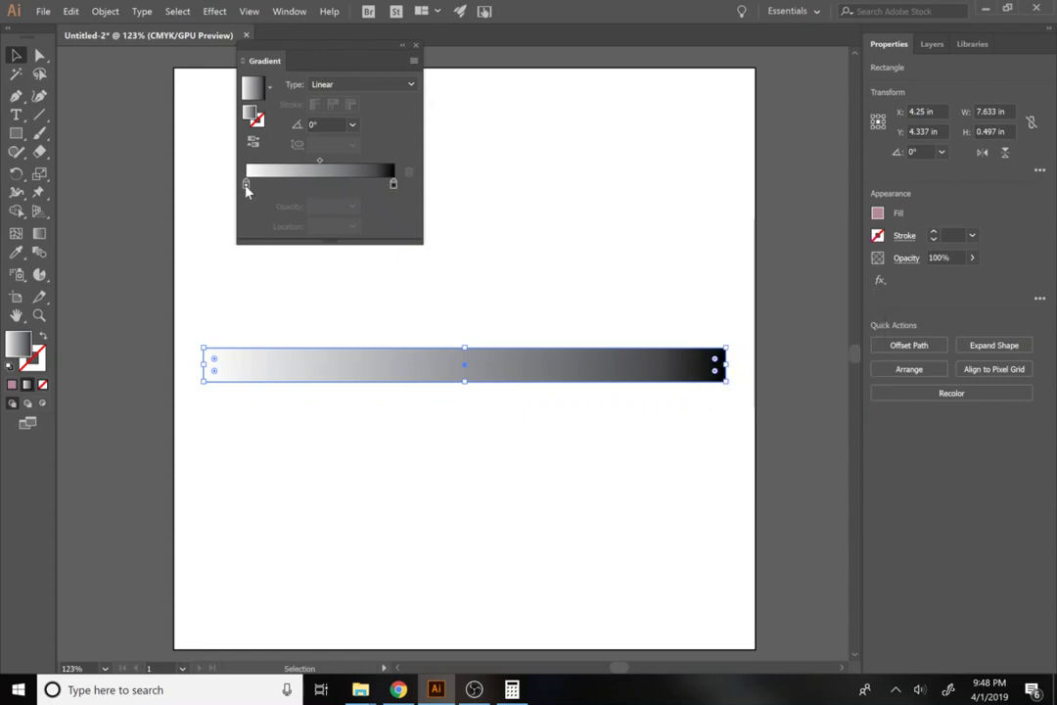
double_click(246, 185)
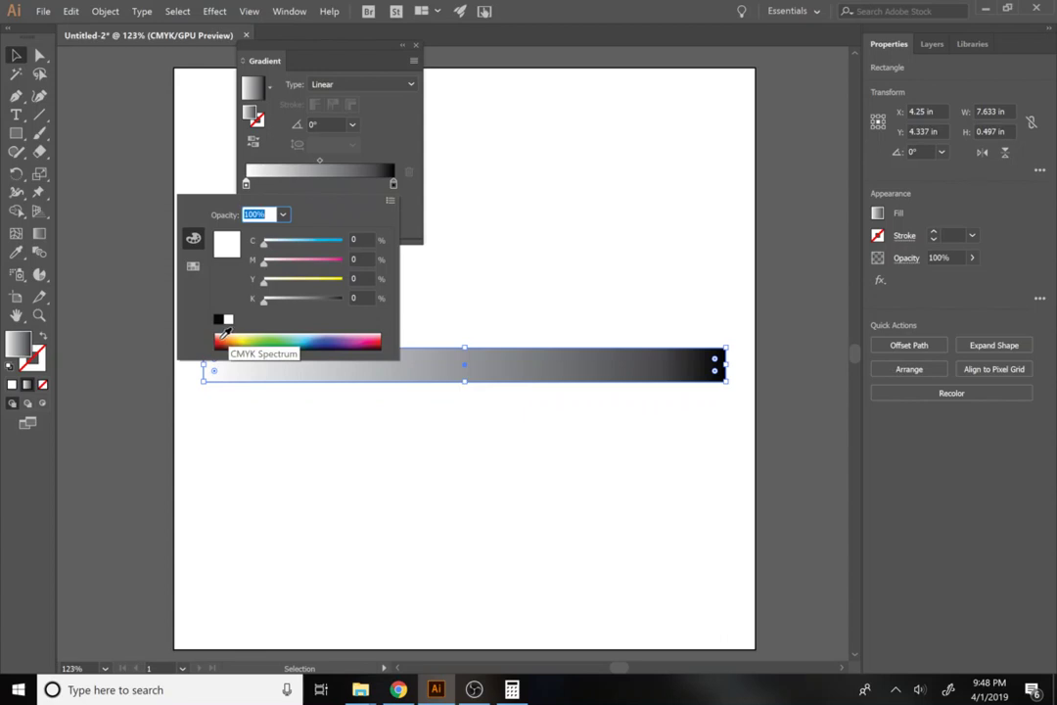
left_click(224, 336)
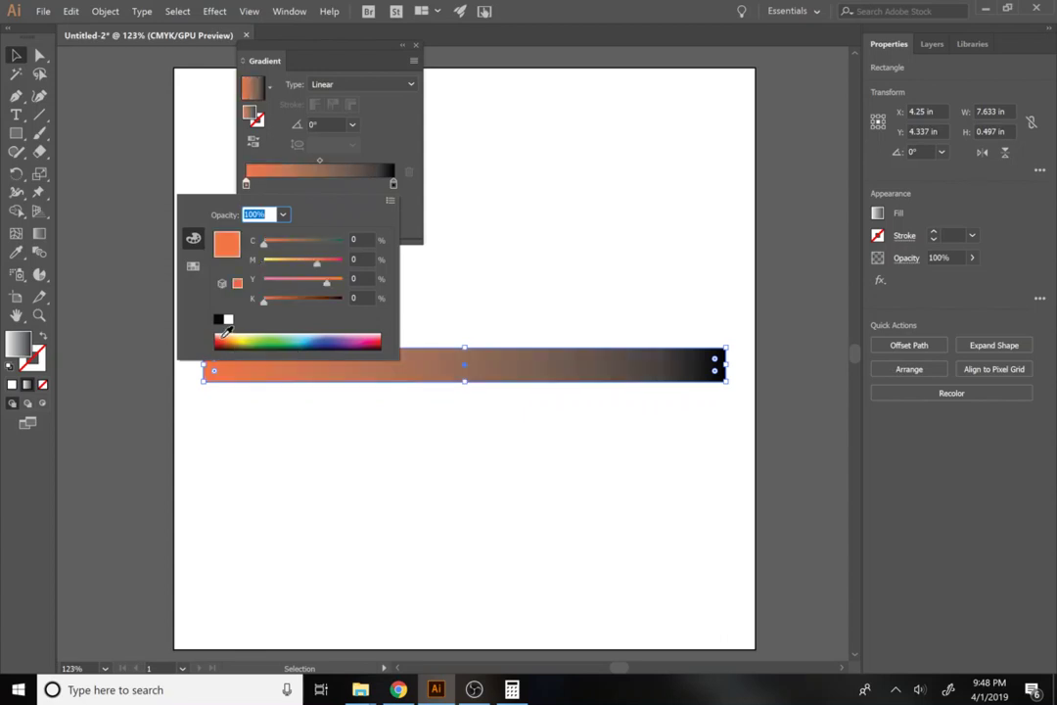
Step: Change the black end stop of the gradient to a bright yellow using the colour spectrum
left_click(394, 190)
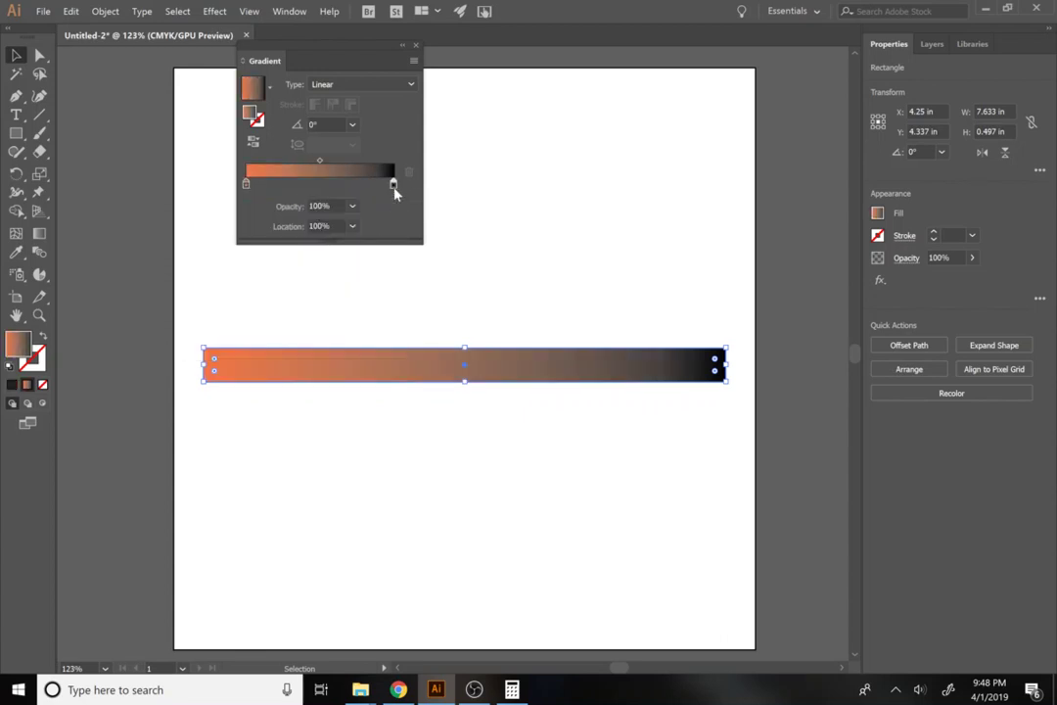
double_click(394, 193)
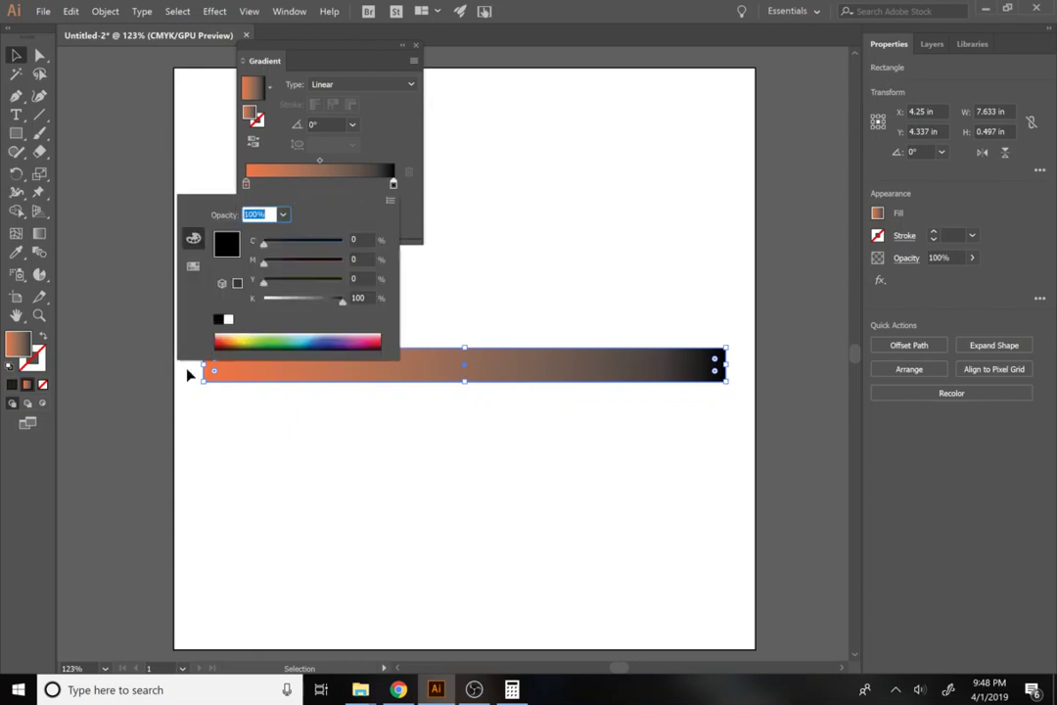
left_click(235, 336)
left_click(240, 336)
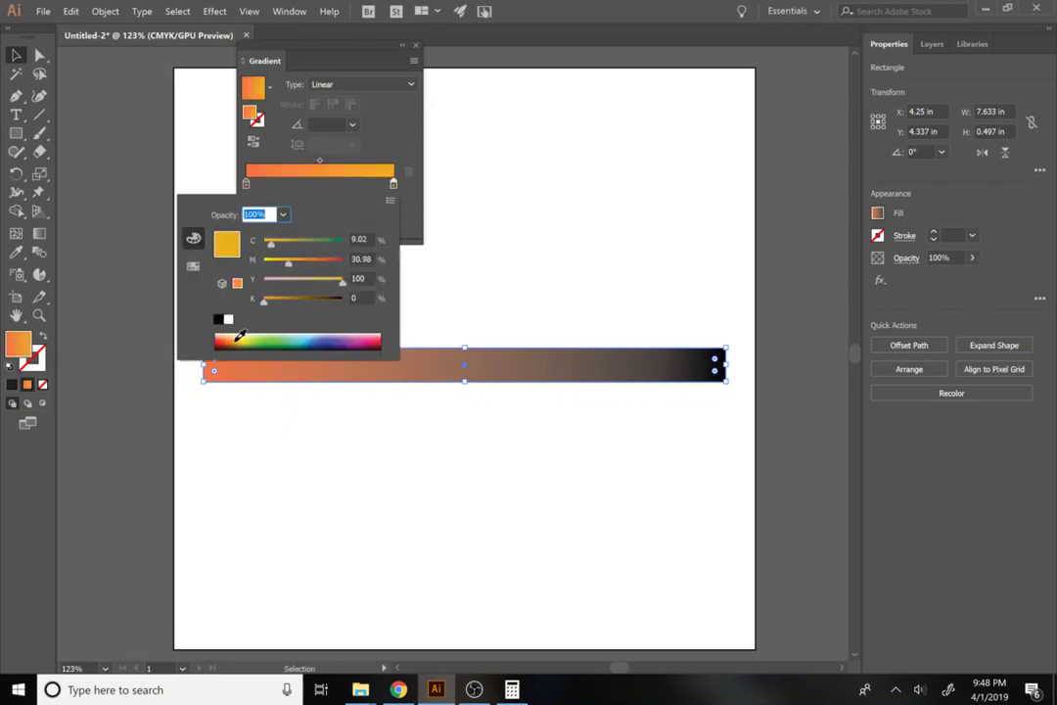
left_click_drag(240, 335, 246, 336)
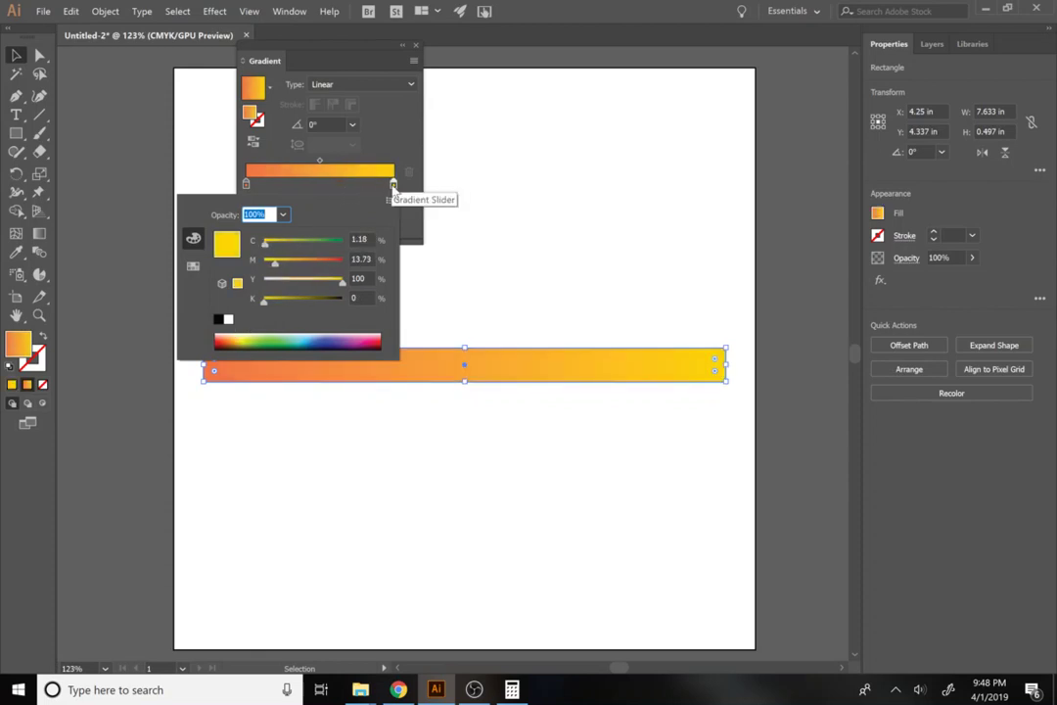
Step: Switch the yellow stop's colour sliders to HSB and set its saturation to about 72%
left_click(393, 184)
double_click(393, 184)
left_click(390, 201)
left_click(419, 229)
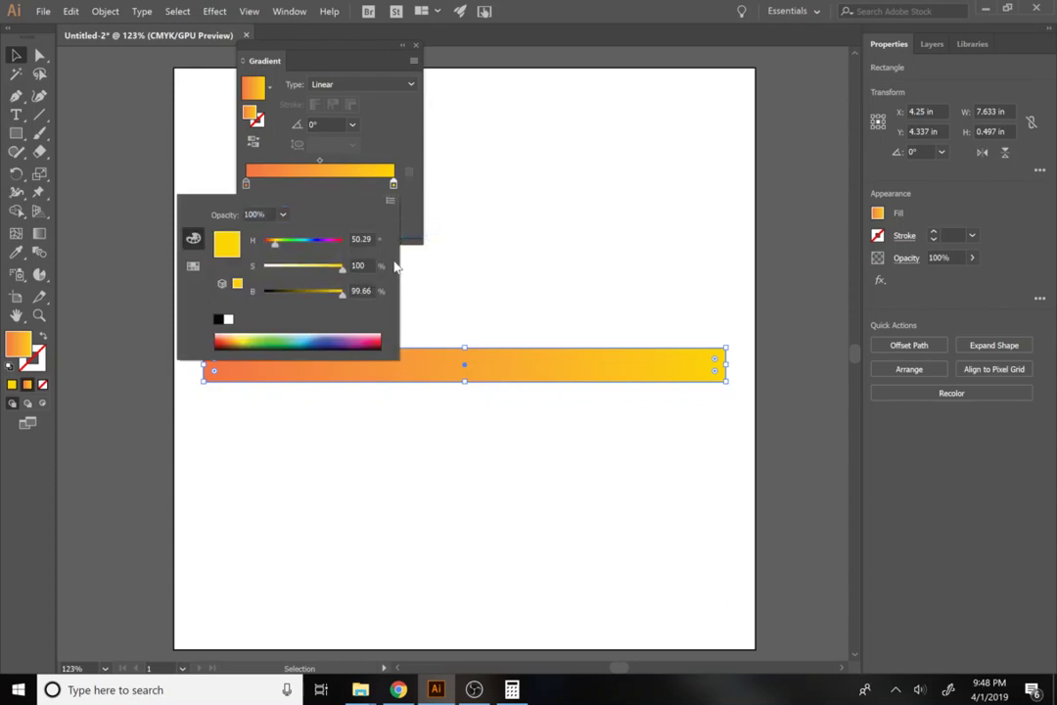
left_click_drag(315, 271, 323, 274)
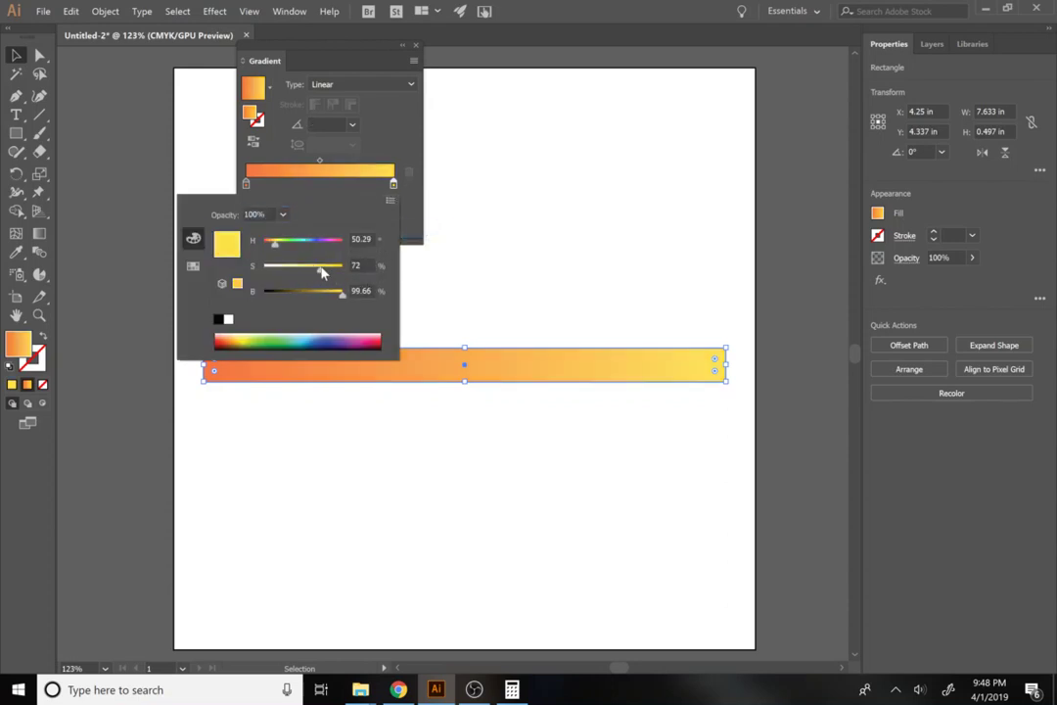
Step: Switch the orange stop's colour sliders to HSB, set its saturation to about 58%, and close the gradient settings
left_click(246, 185)
double_click(245, 186)
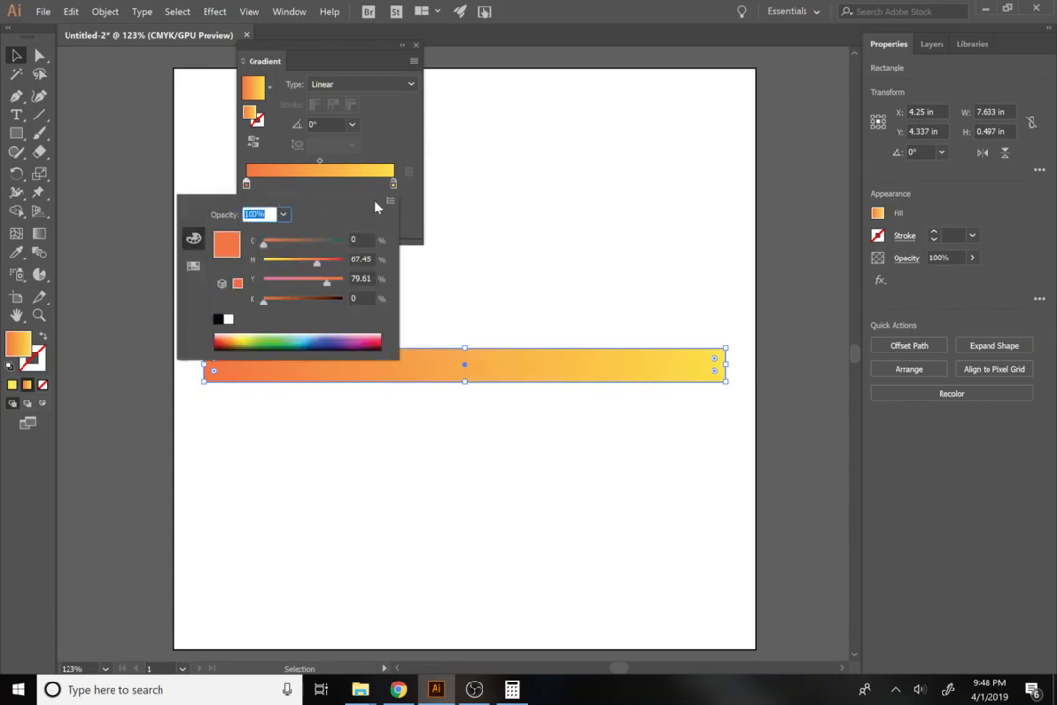
left_click(389, 200)
left_click(430, 228)
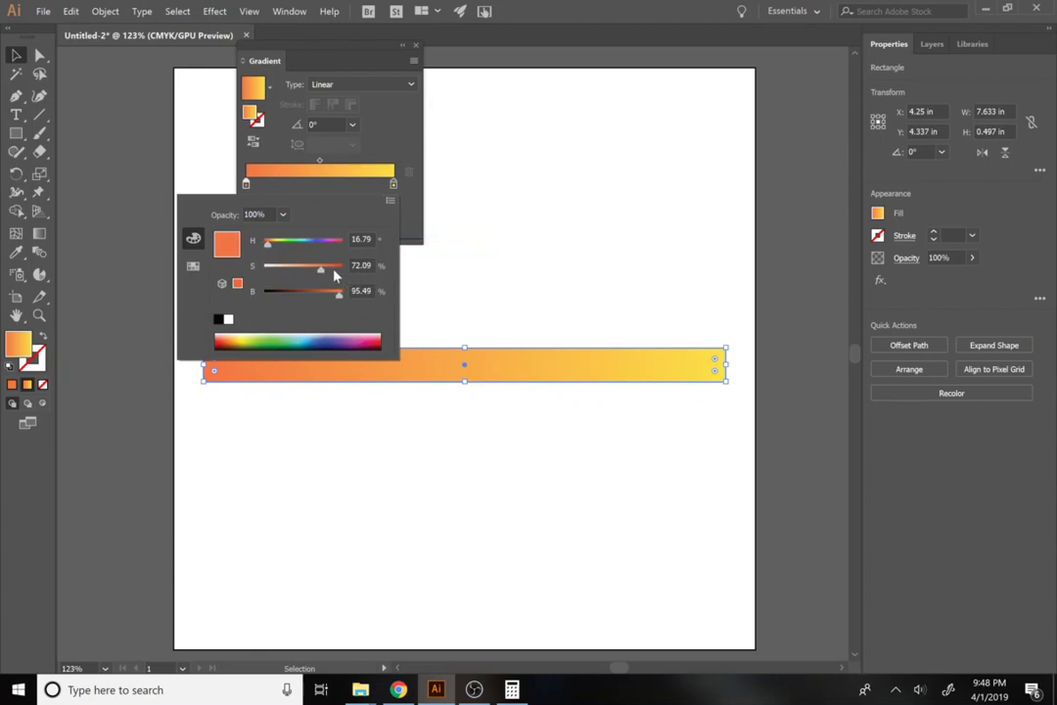
left_click_drag(311, 275, 310, 274)
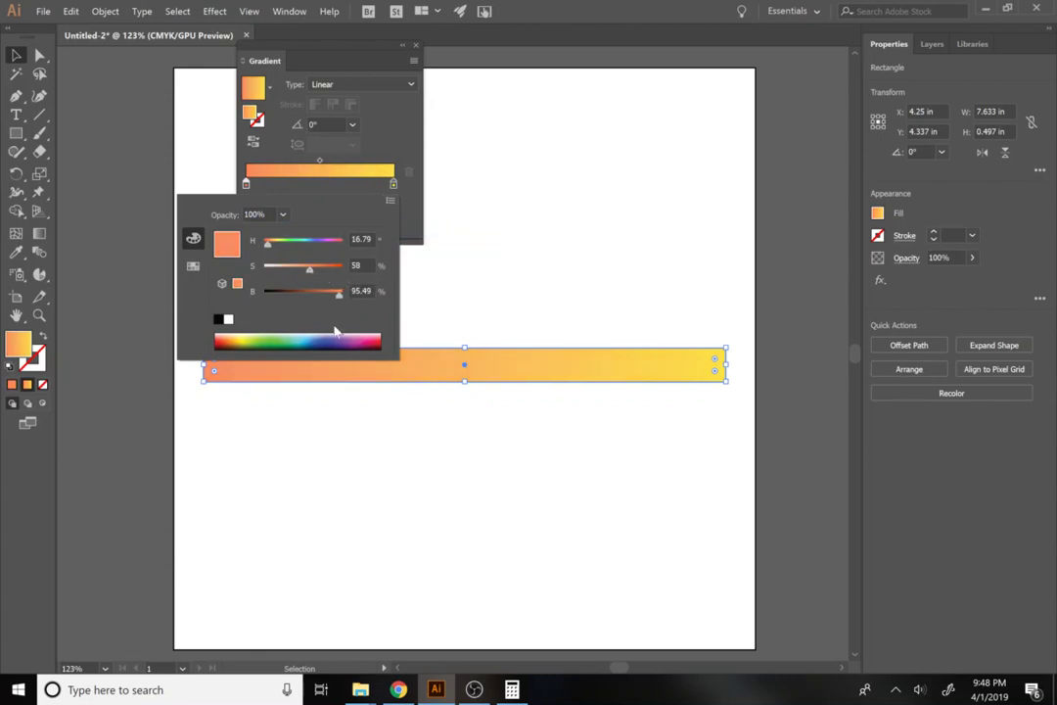
left_click(409, 140)
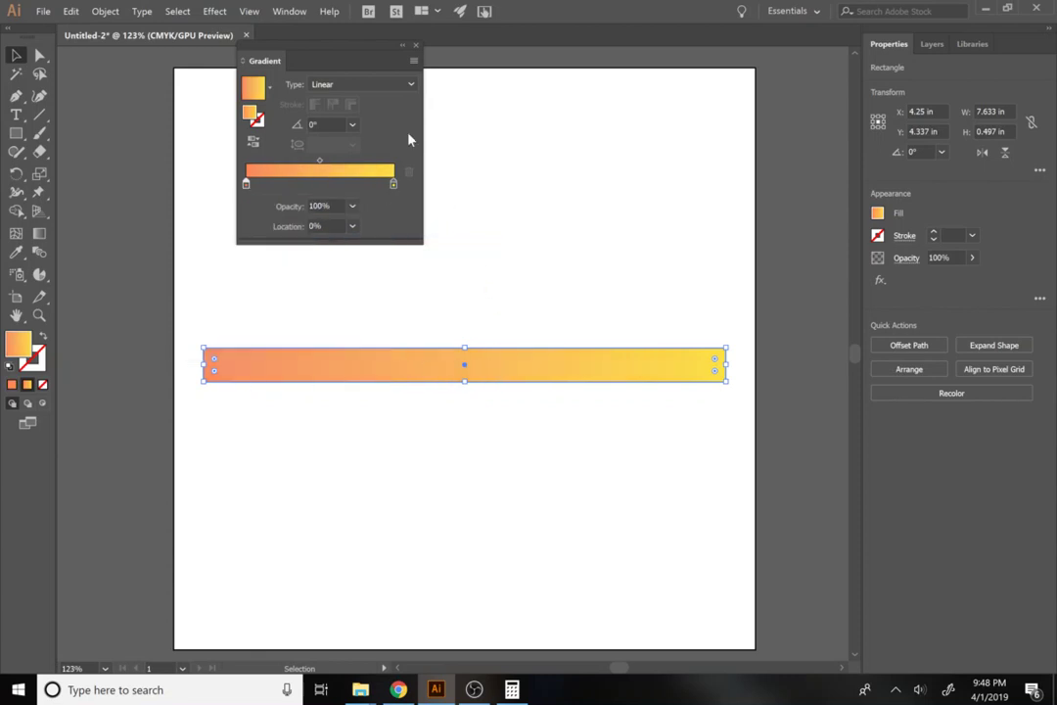
double_click(247, 186)
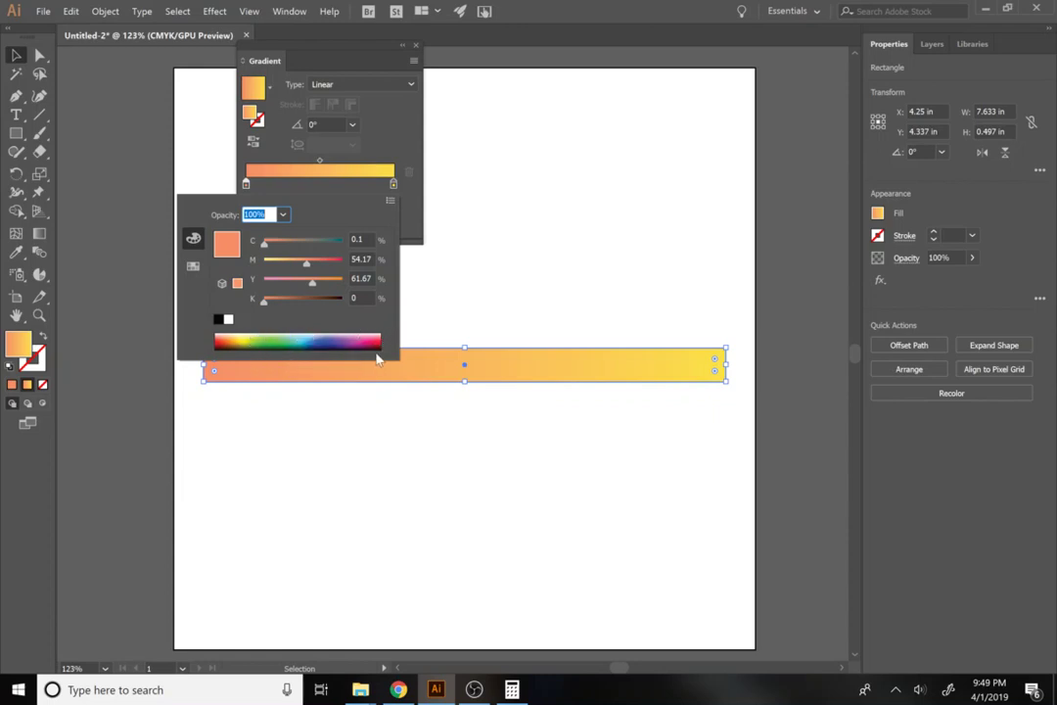
left_click(402, 131)
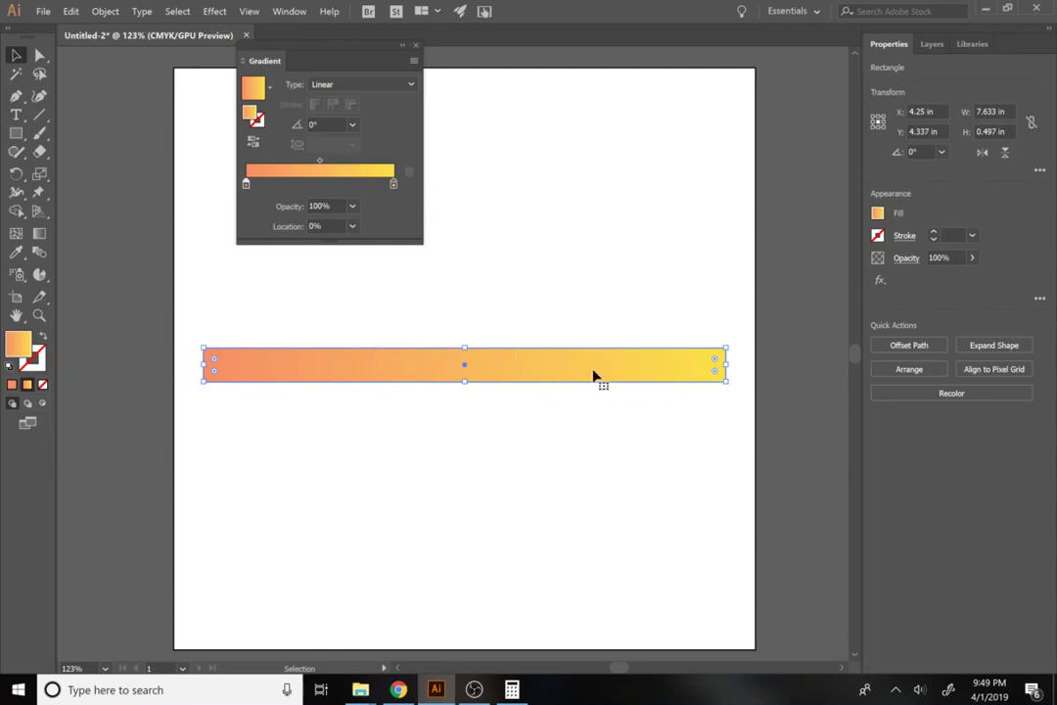
left_click(415, 45)
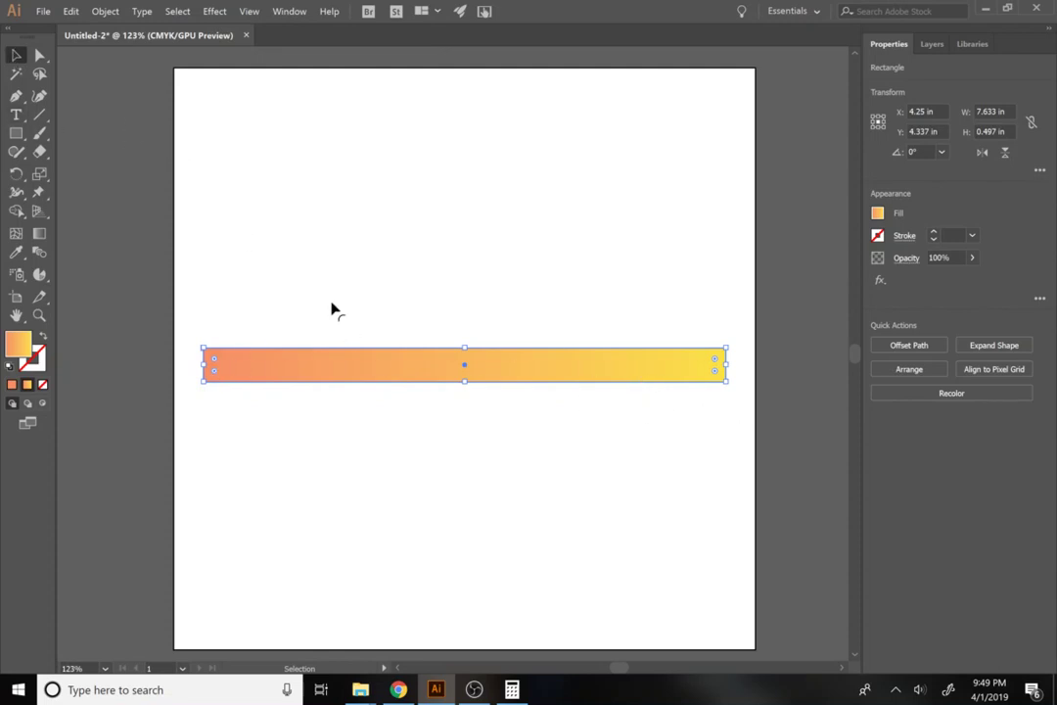
Step: Try to expand the rectangle's gradient fill into 5 objects, then undo the expansion
left_click(106, 10)
left_click(132, 154)
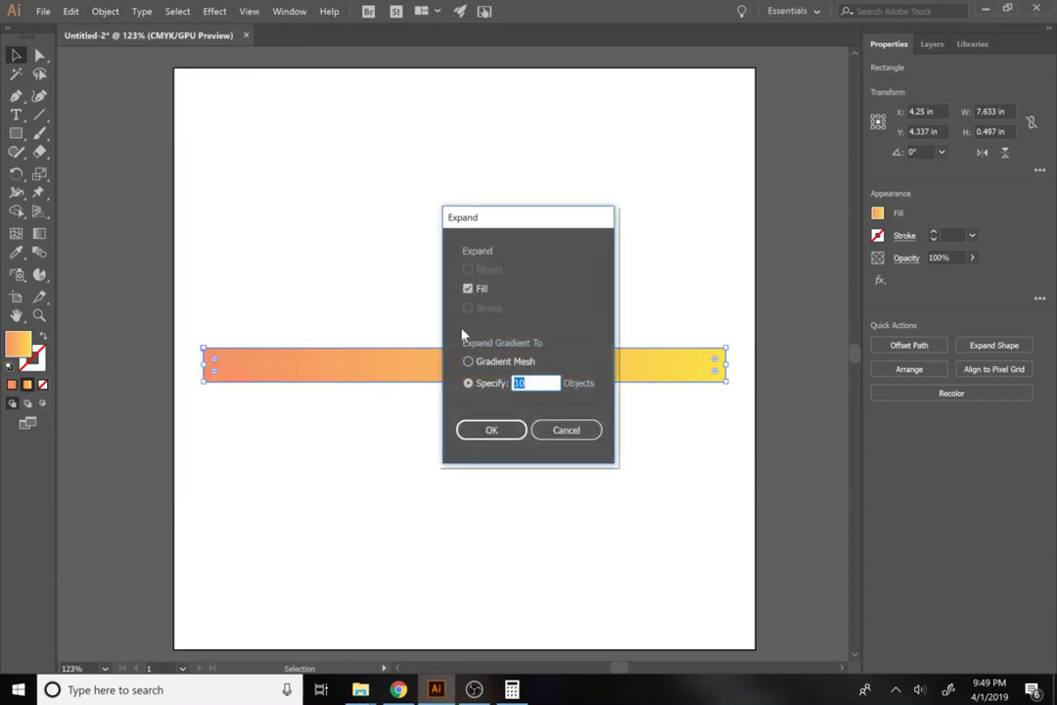
left_click_drag(523, 224, 193, 70)
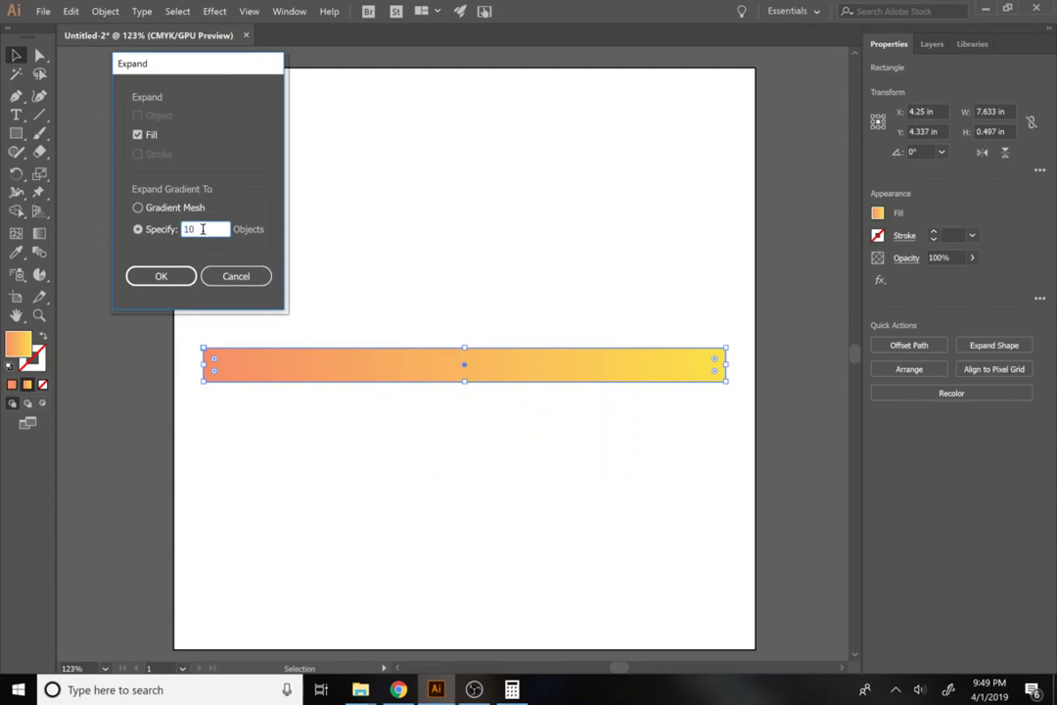
type("5")
left_click(161, 275)
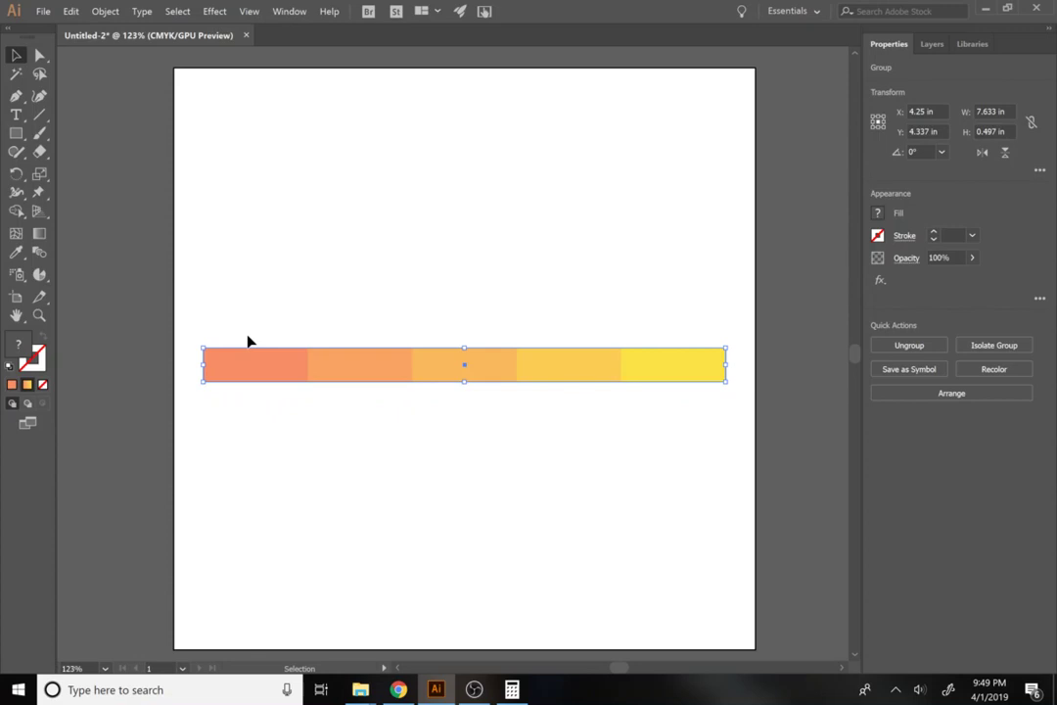
key("ctrl+z")
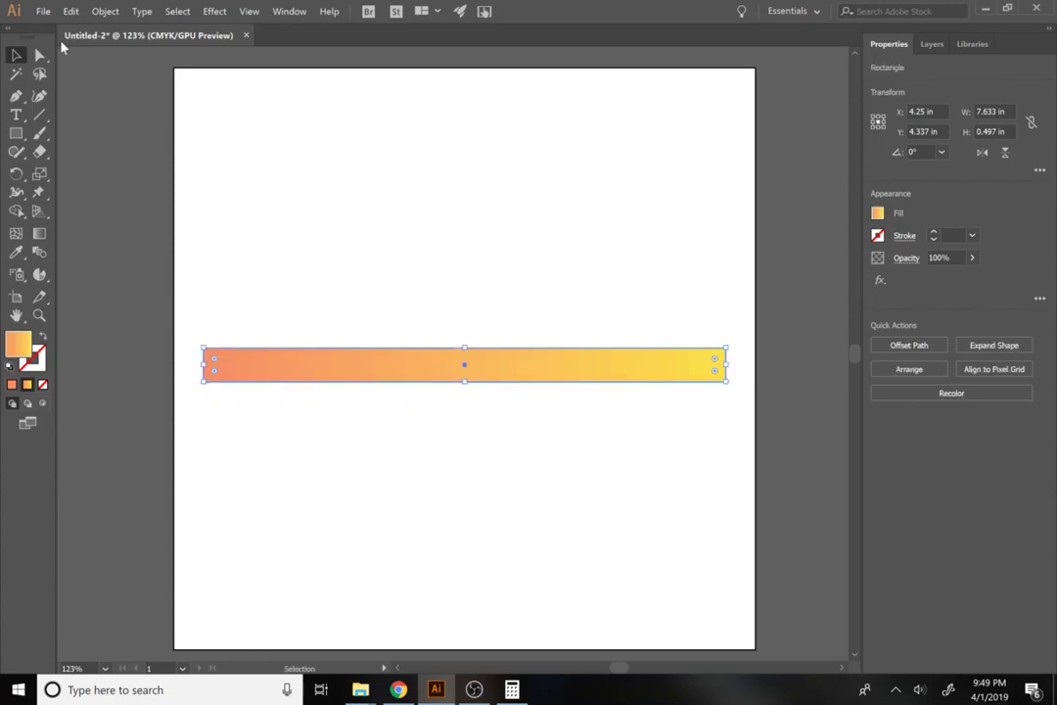
Step: Try to expand the rectangle's gradient fill into 6 objects, then undo the expansion
left_click(92, 13)
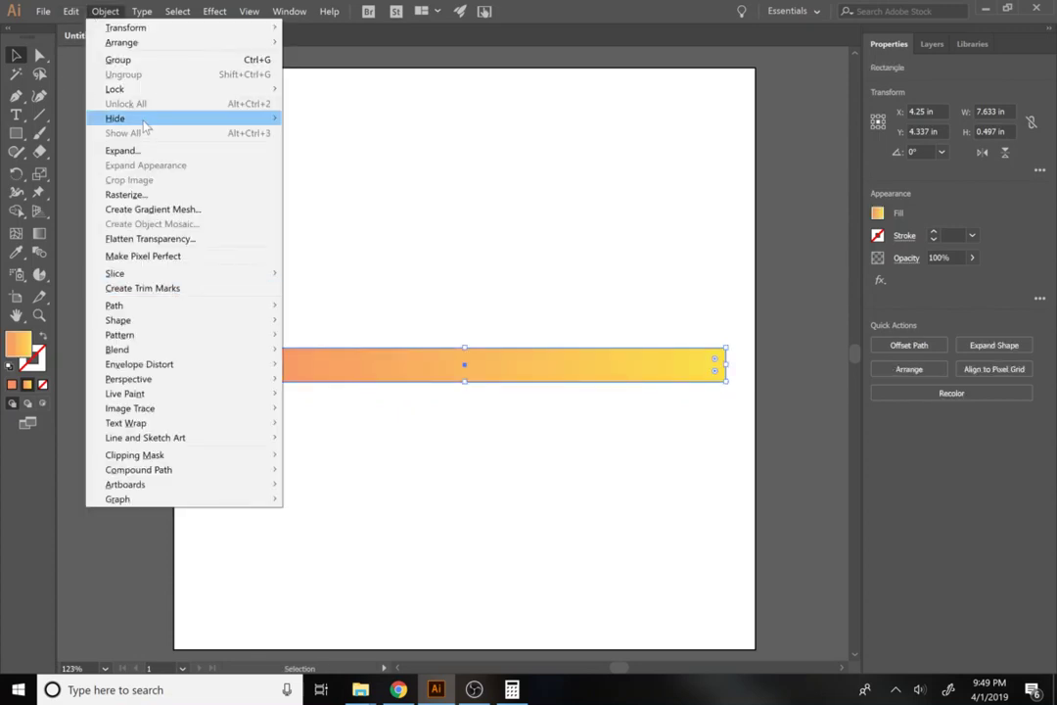
left_click(145, 152)
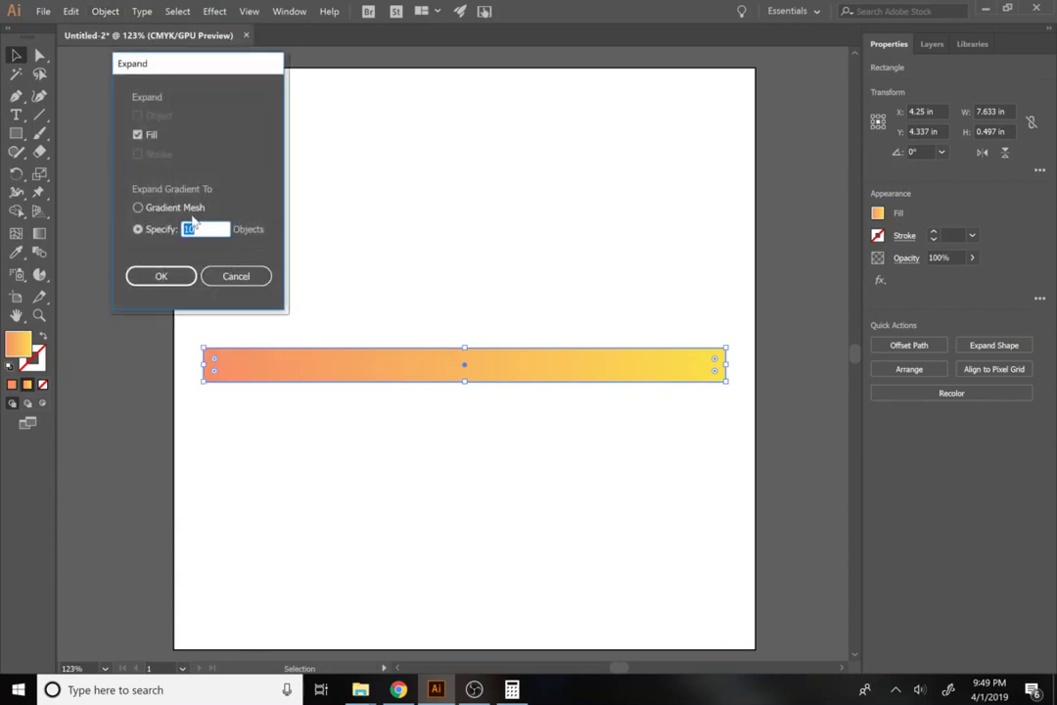
type("1")
left_click(161, 276)
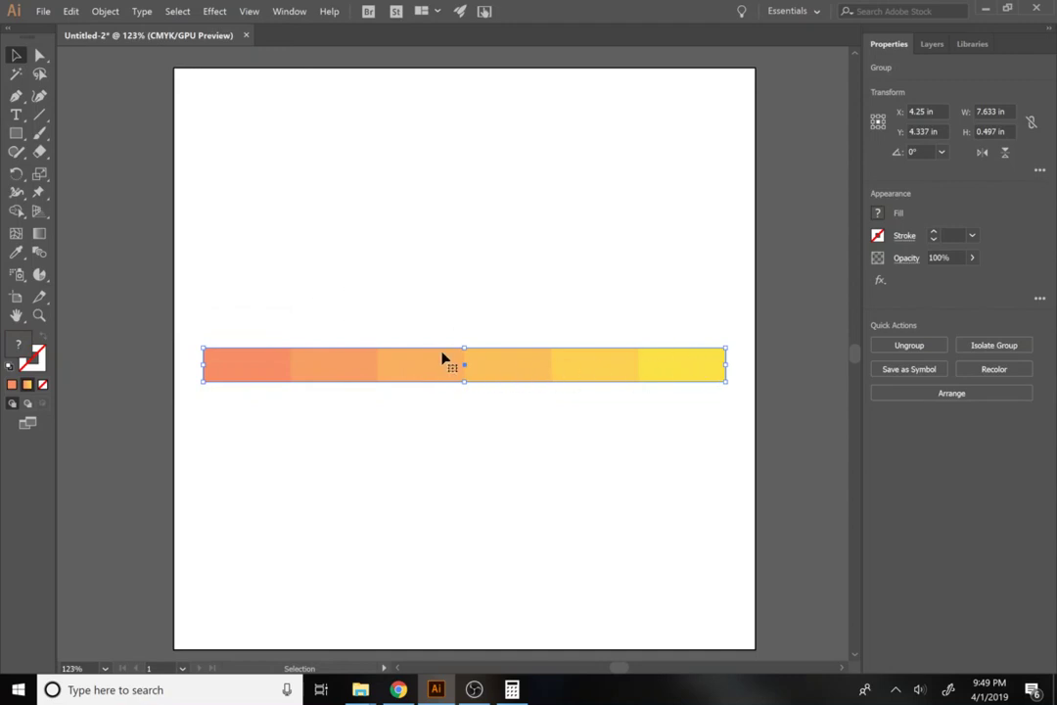
key("ctrl+z")
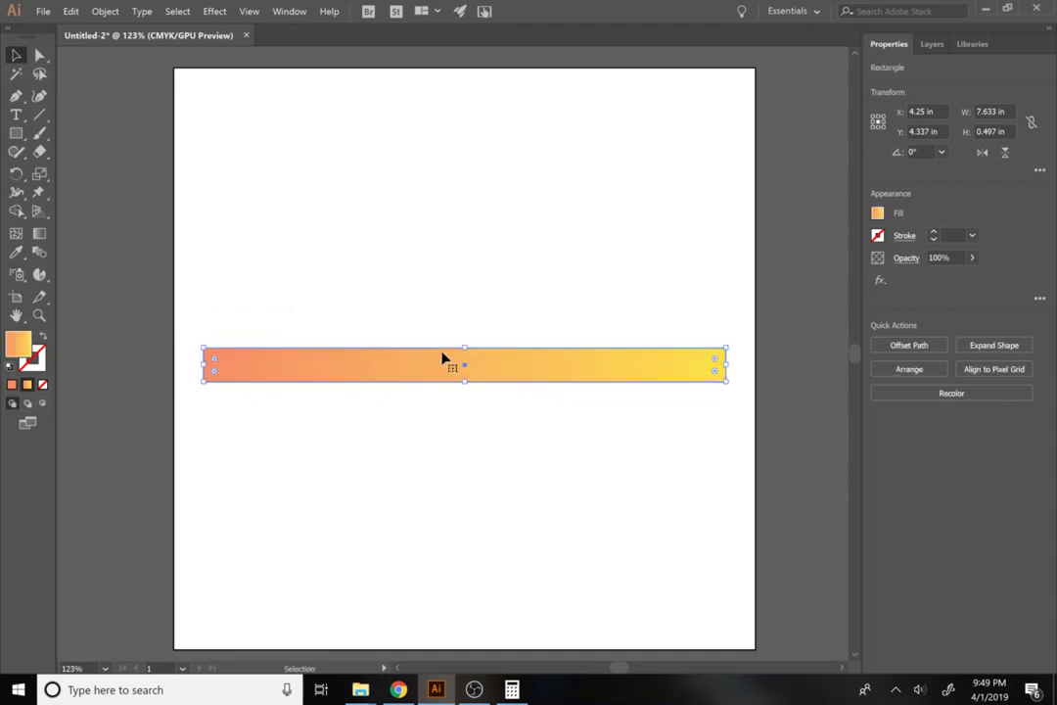
Step: Expand the rectangle's gradient fill into 6 objects and deselect the result
left_click(98, 11)
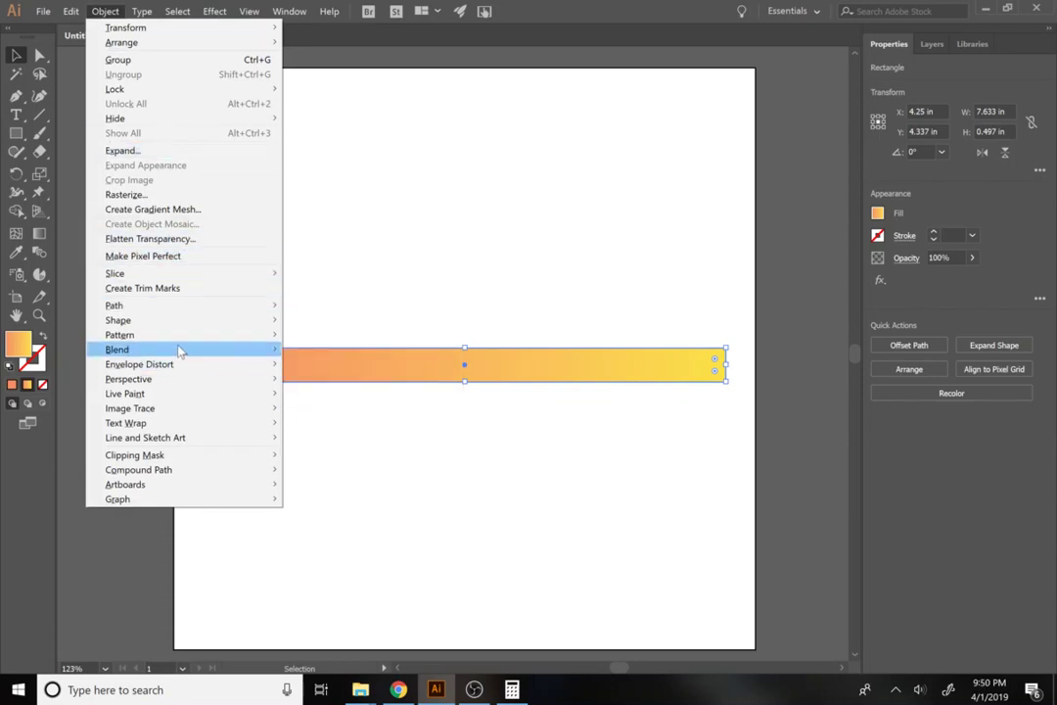
mouse_move(167, 367)
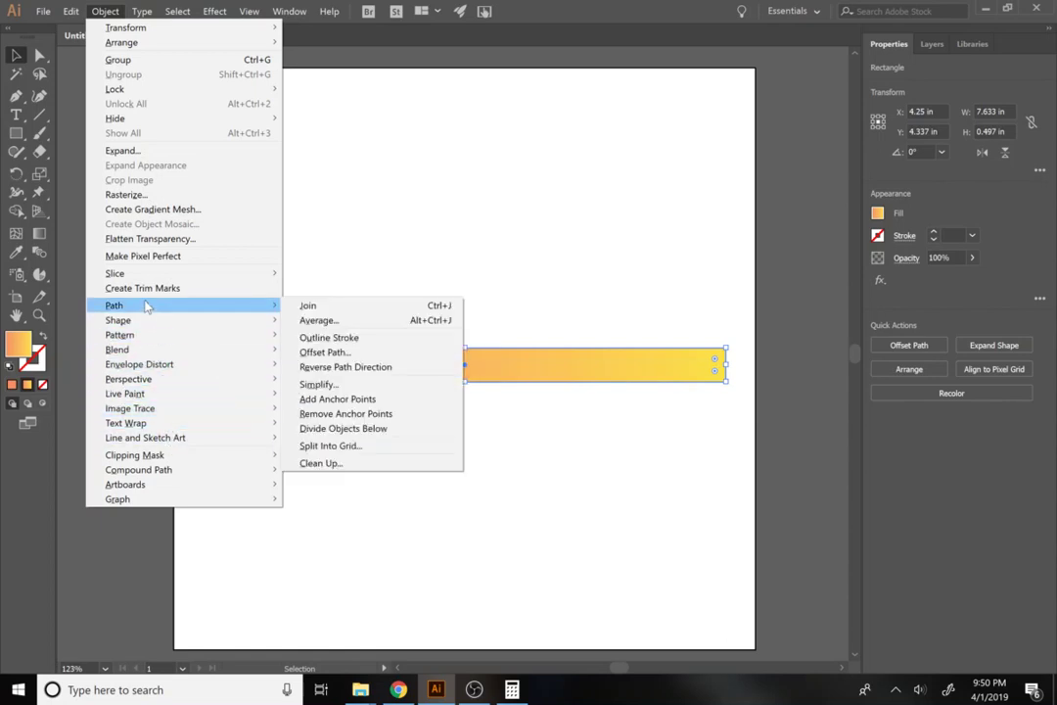
left_click(161, 152)
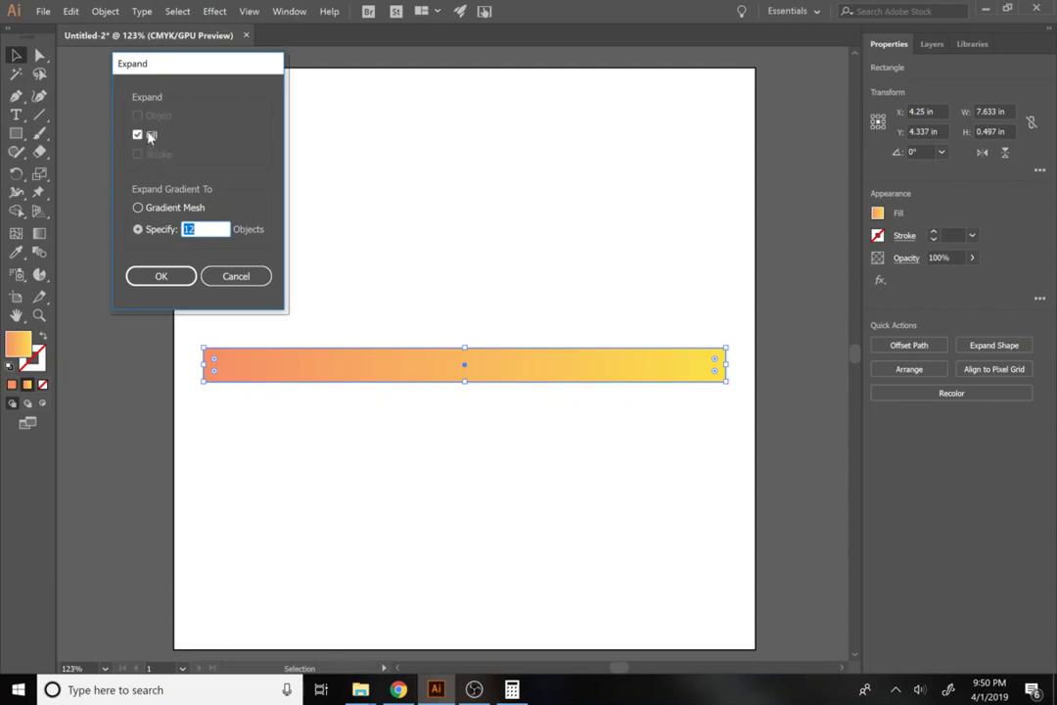
left_click(162, 276)
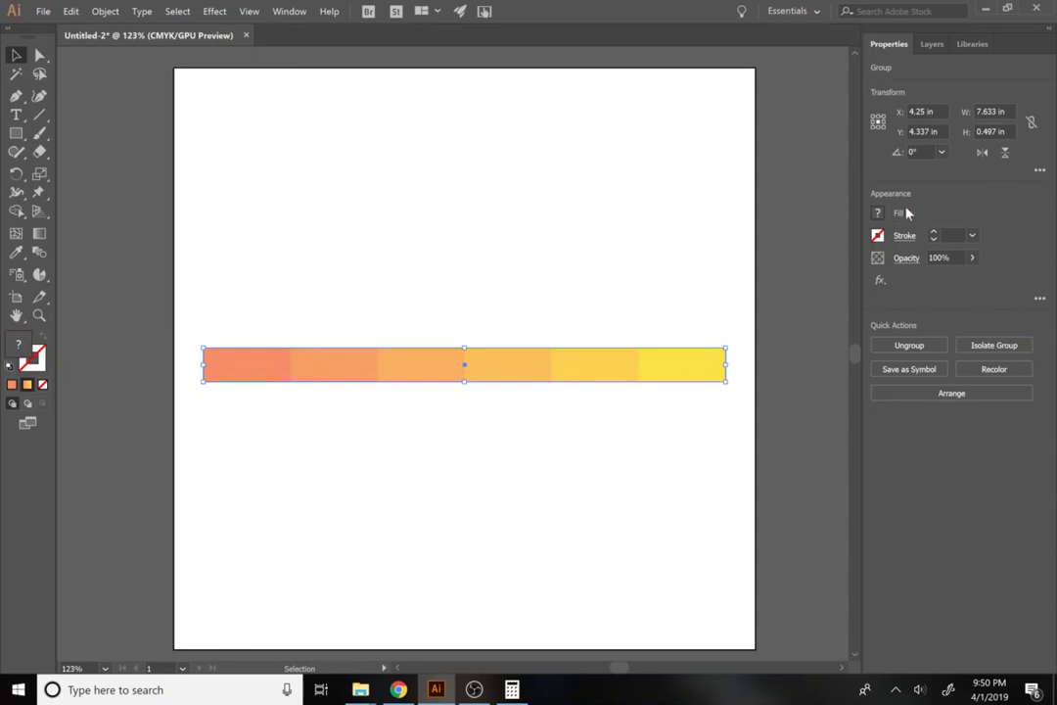
left_click(778, 484)
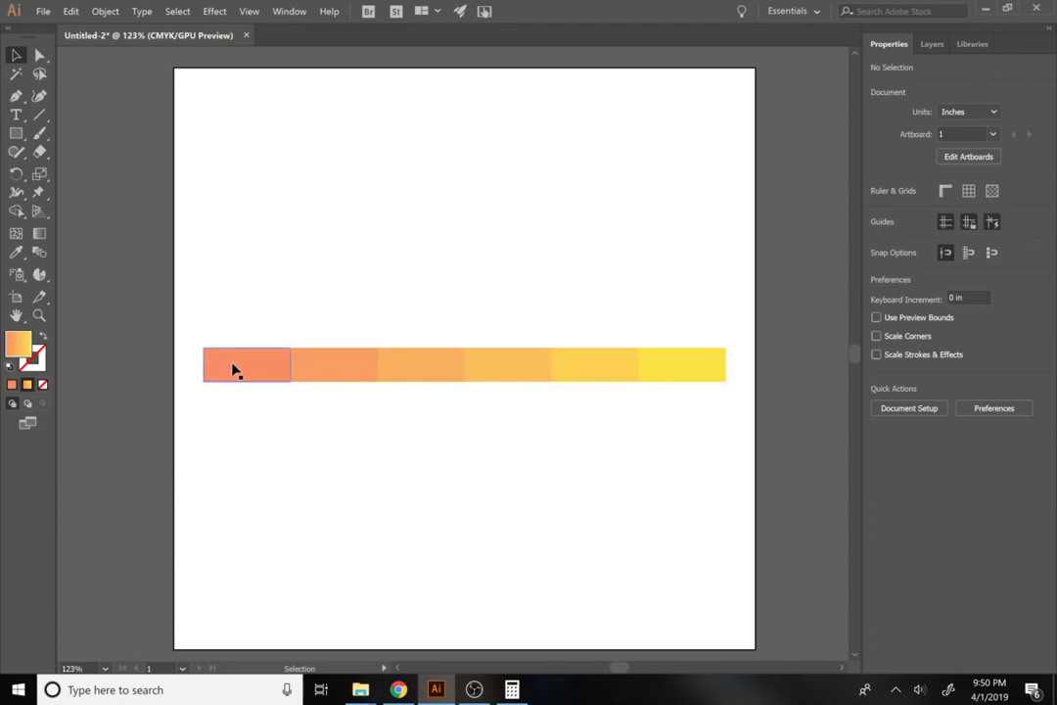
left_click(16, 132)
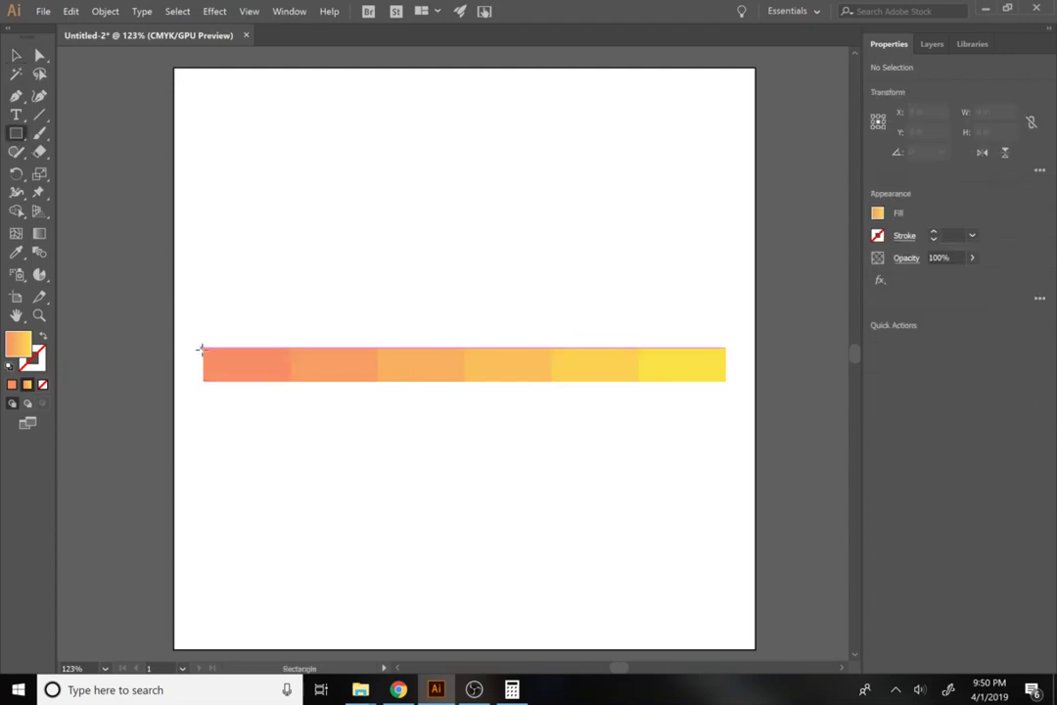
left_click_drag(203, 348, 192, 380)
key("ctrl+z")
left_click(166, 348)
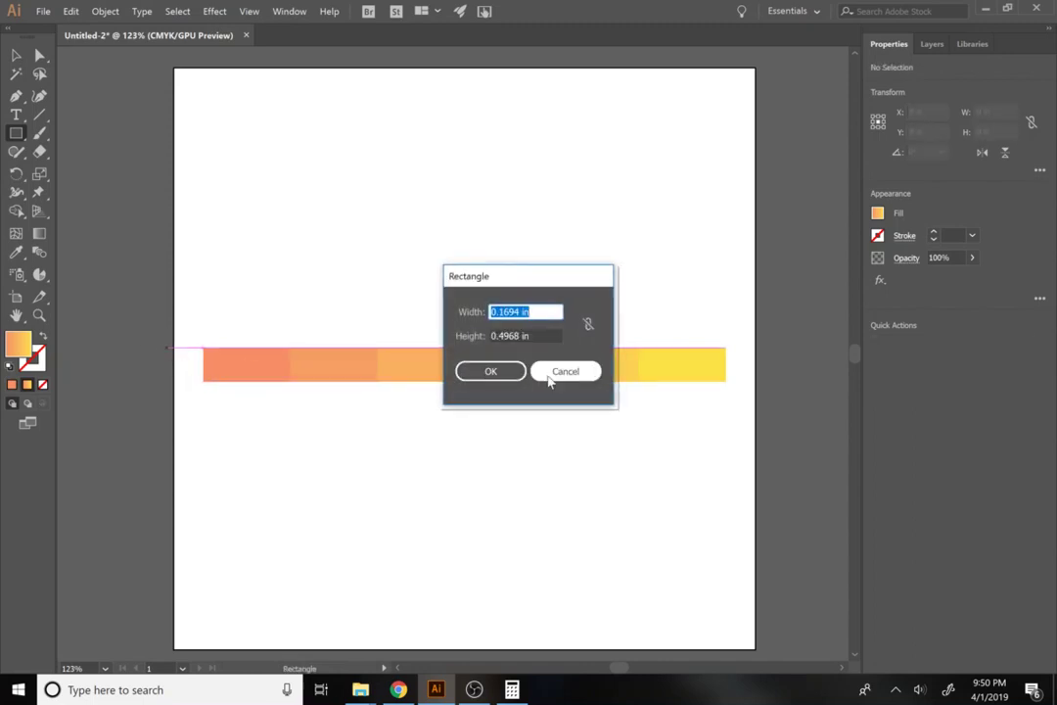
left_click(560, 370)
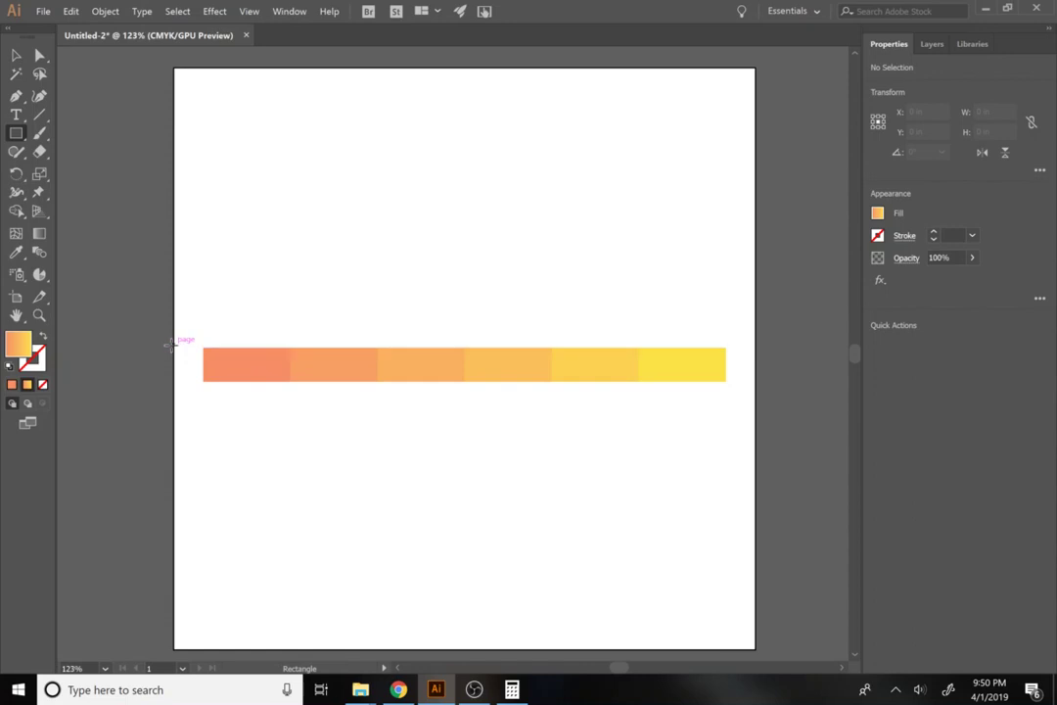
Step: Draw a rectangle about 0.43 × 0.5 in between the artboard edge and the bar's orange end, and fill it with grey
mouse_move(174, 345)
left_mouse_down()
mouse_move(208, 372)
mouse_move(205, 381)
mouse_move(192, 350)
left_mouse_up()
key("v")
left_click(877, 217)
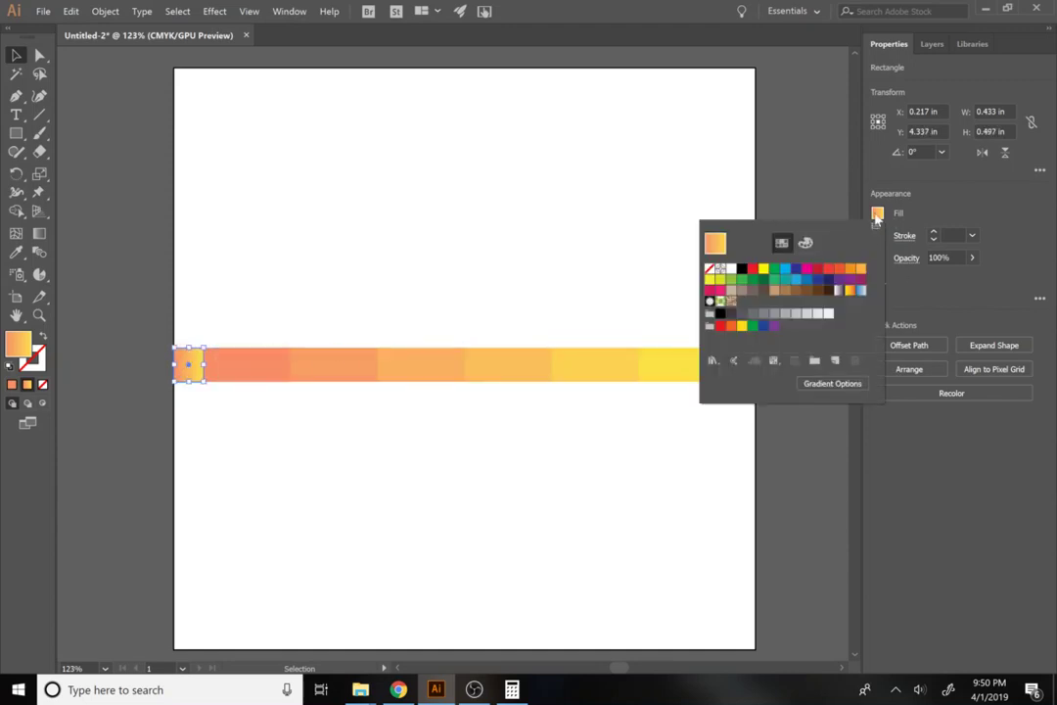
left_click(786, 315)
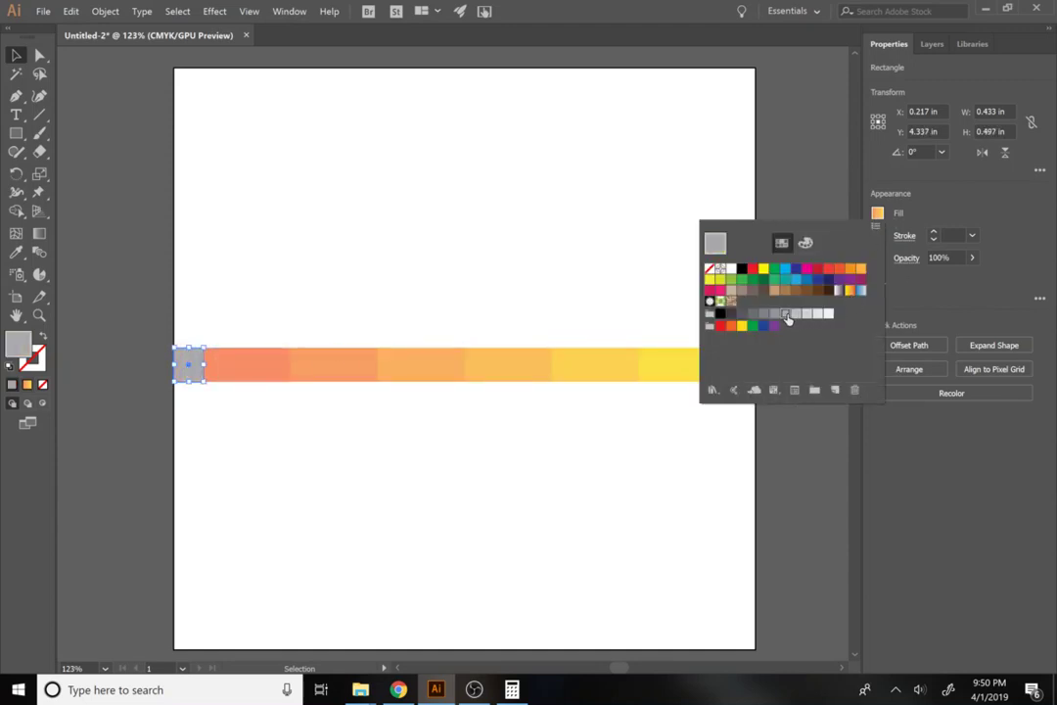
left_click(6, 57)
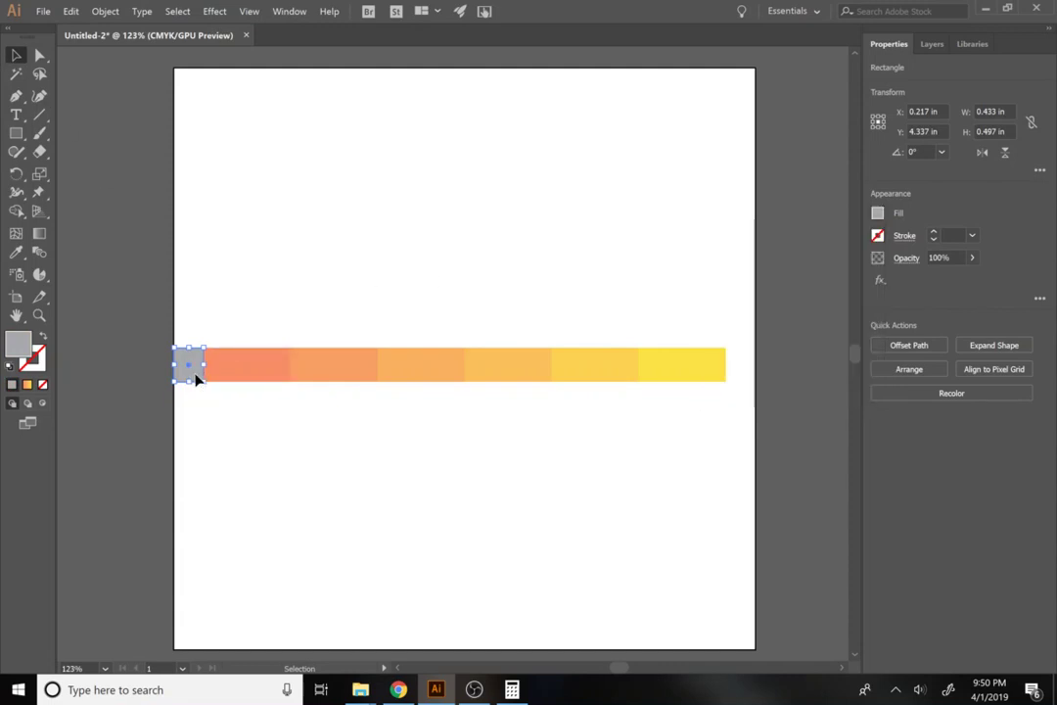
Step: Copy the grey block to the bar's yellow end and narrow the whole bar to about 7.63 in wide, keeping it centred
left_click_drag(210, 378, 748, 387)
left_click_drag(788, 421, 104, 281)
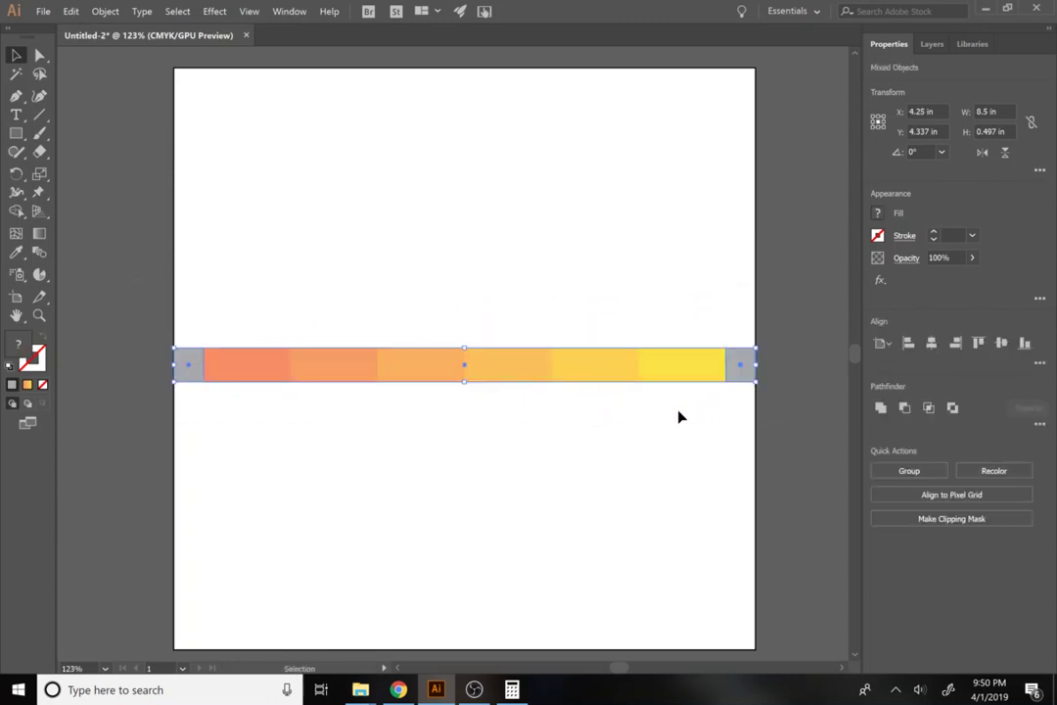
left_click_drag(759, 365, 727, 363)
left_click(699, 483)
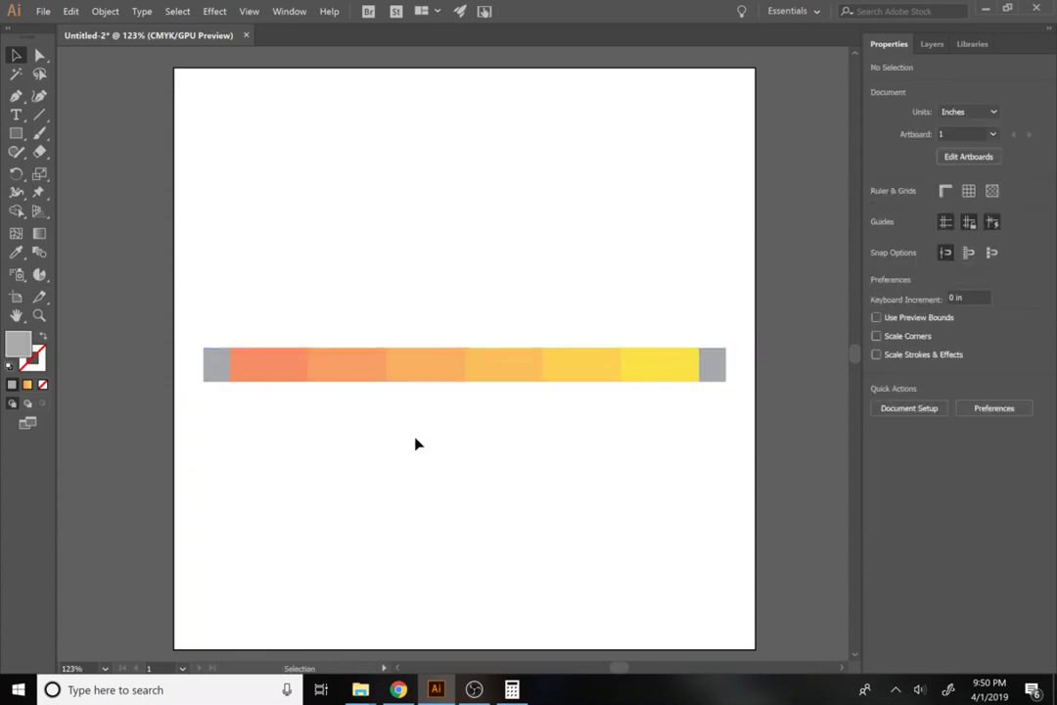
Step: Add the title text "TIMELINE OF EVENTS" near the upper edge of the artboard
left_click(15, 116)
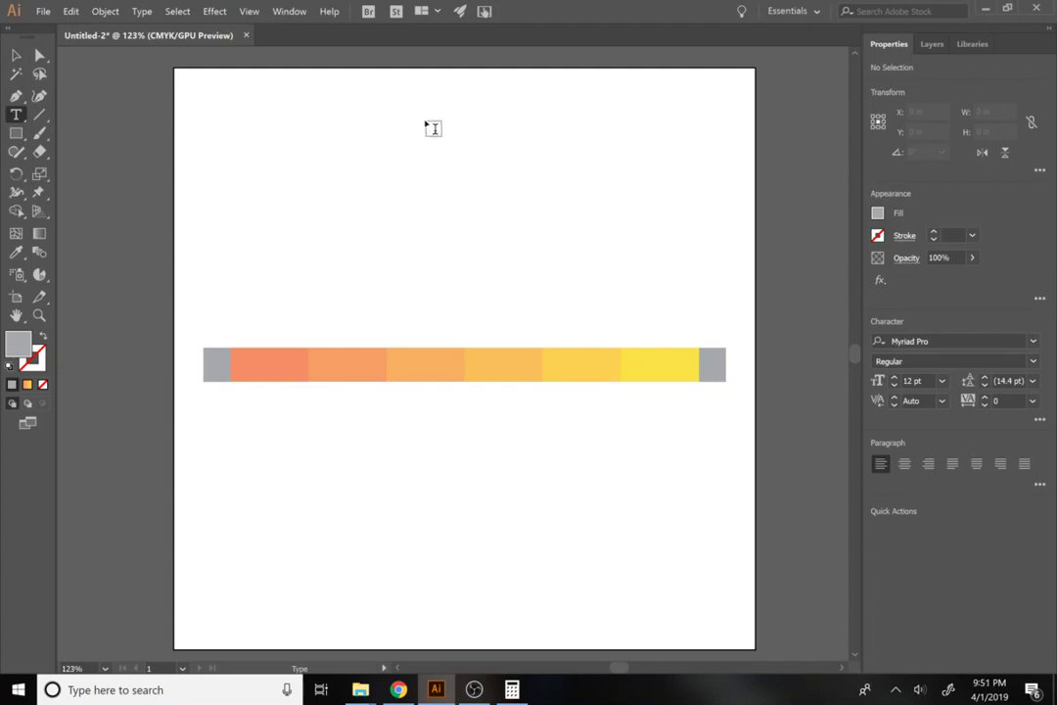
left_click(378, 95)
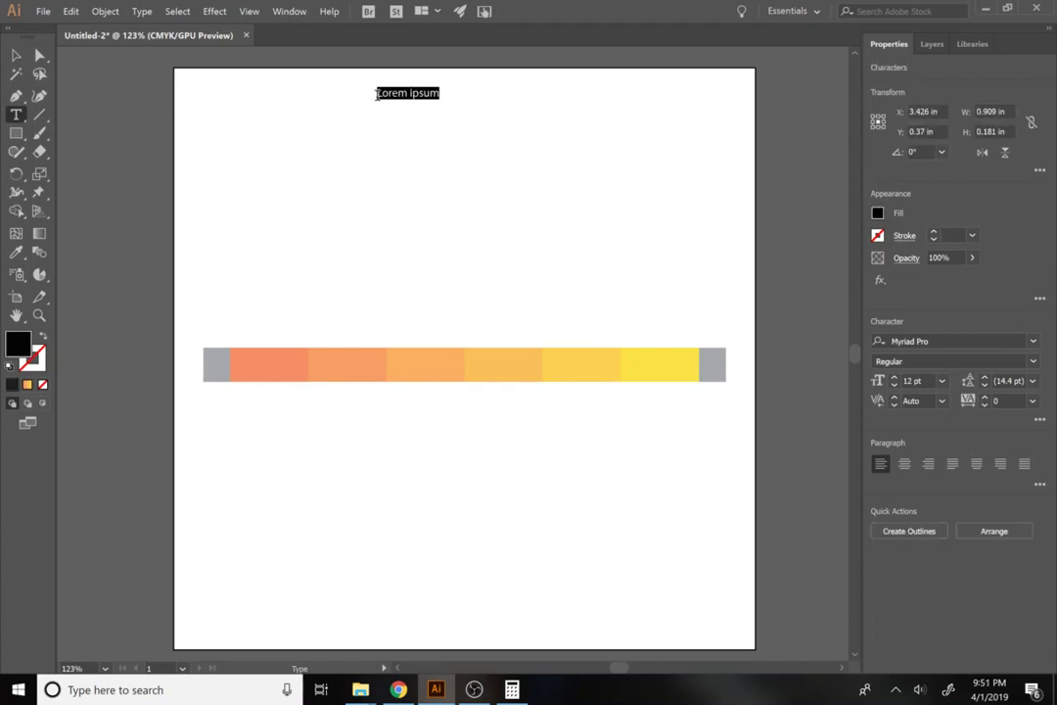
type("TIMELINE OF EVENTS")
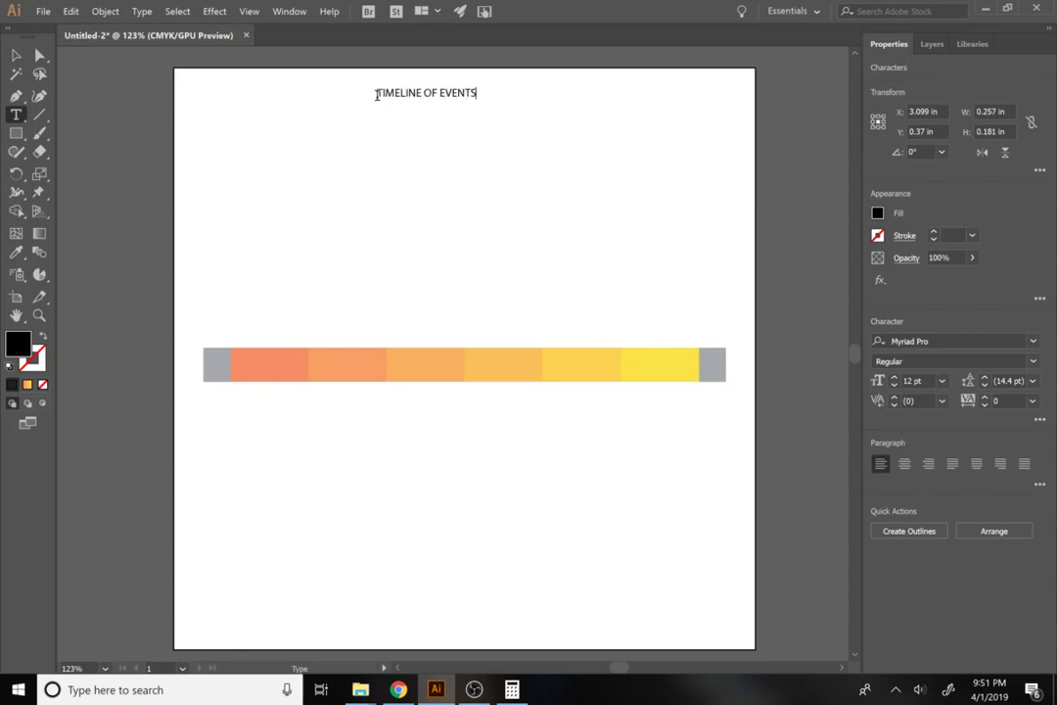
left_click(17, 55)
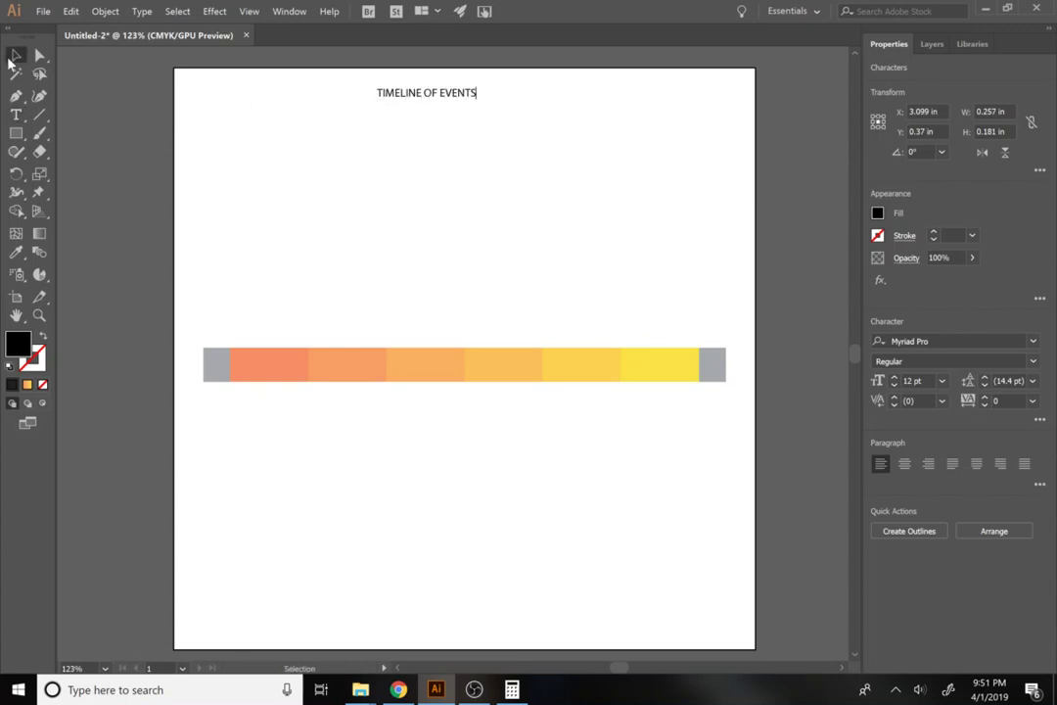
Step: Set the title's font to Berlin Sans FB Demi Bold
left_click(1030, 342)
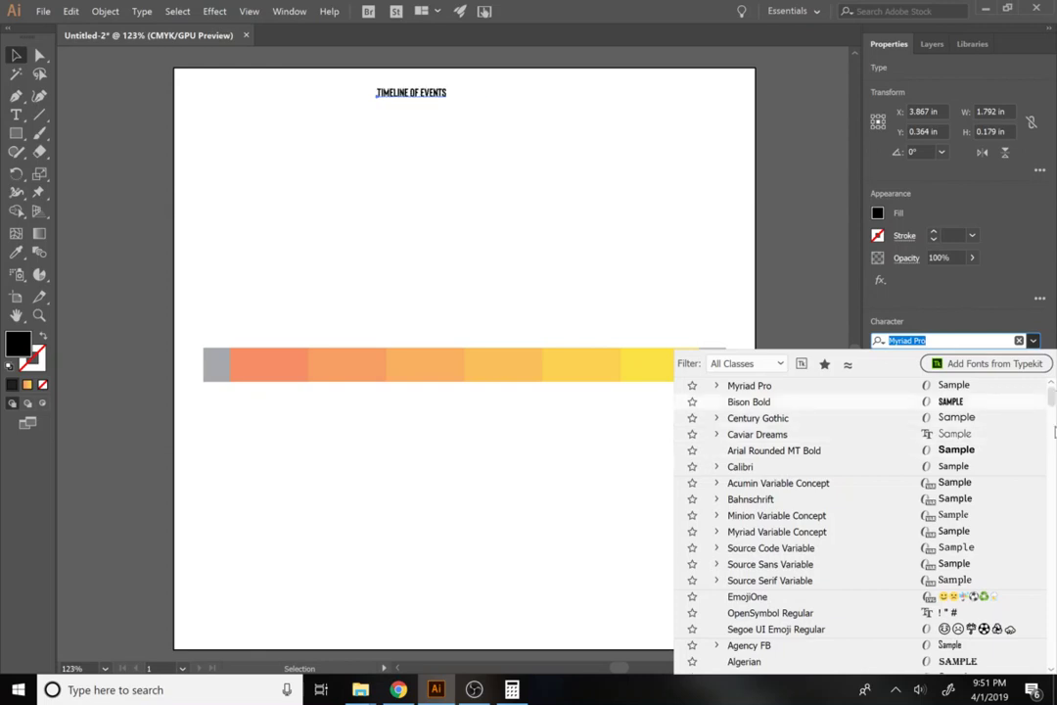
scroll(1052, 582, "down", 5)
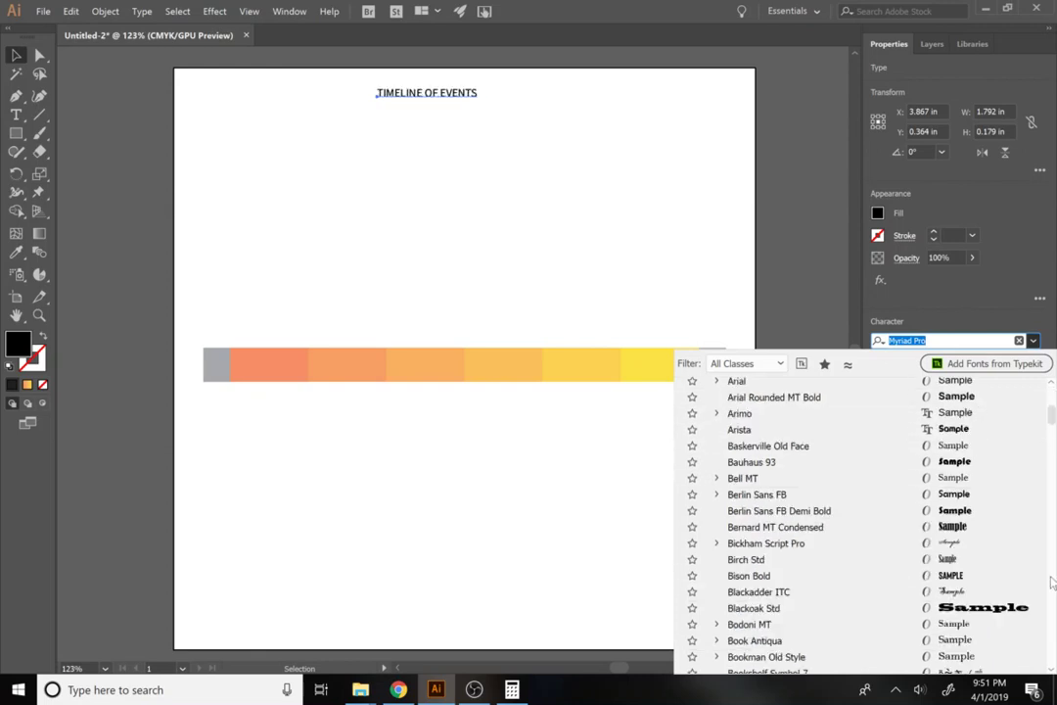
left_click(946, 510)
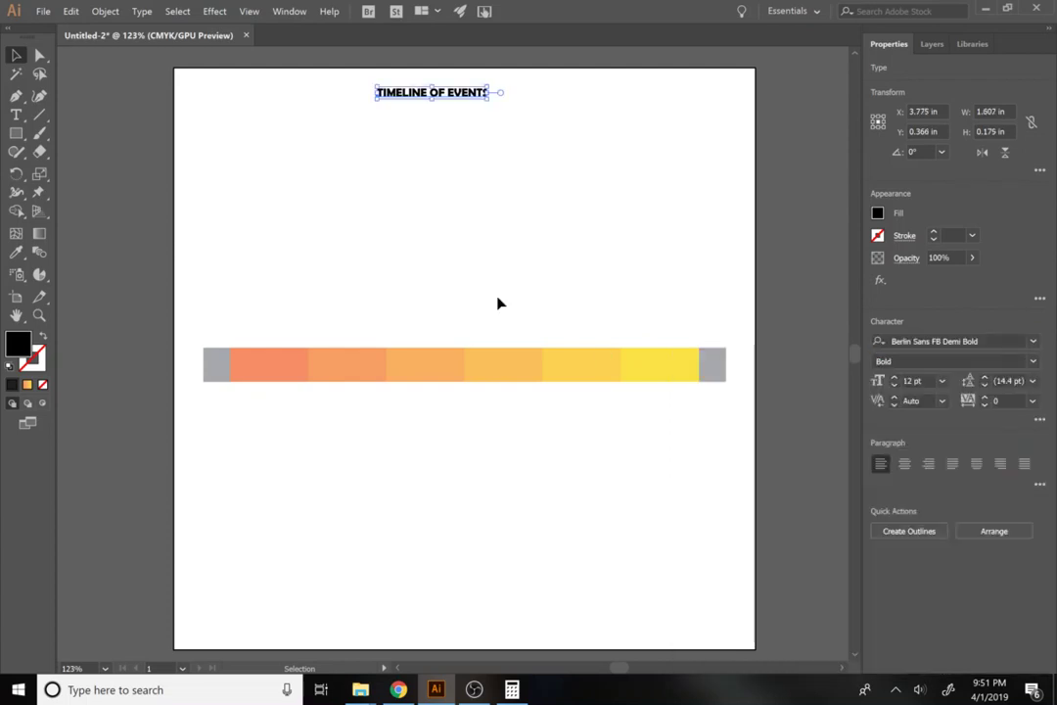
Step: Enlarge the title to about 25 pt and place a copy directly below it with the text changed to "2010-2015"
left_click_drag(488, 101, 481, 145)
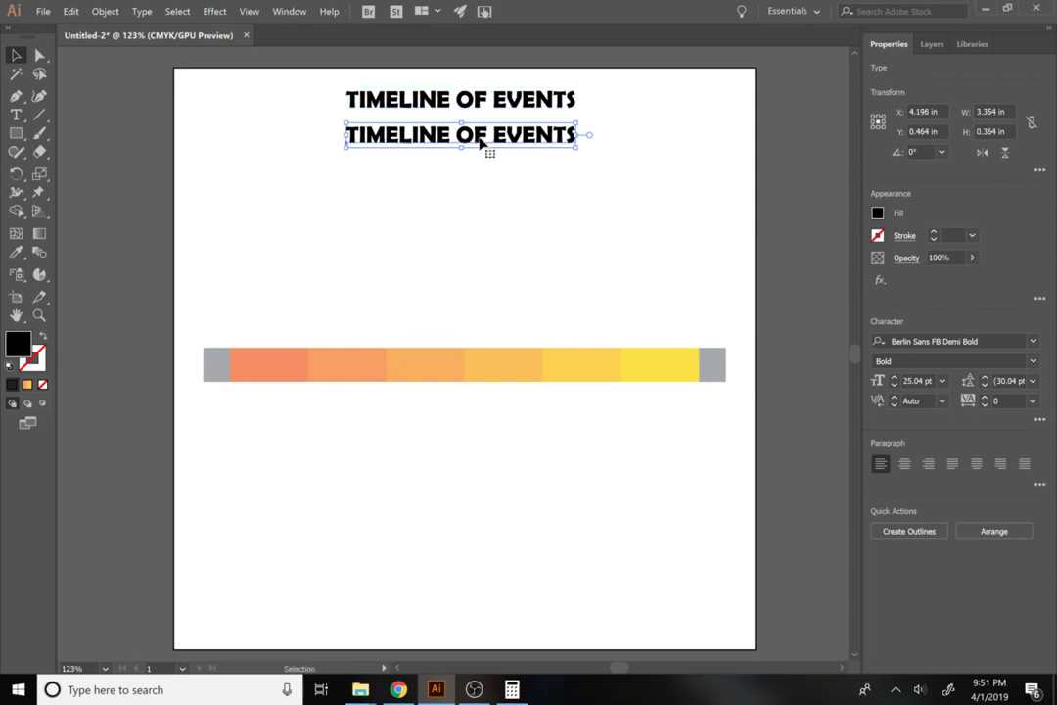
double_click(478, 138)
key("ctrl+a")
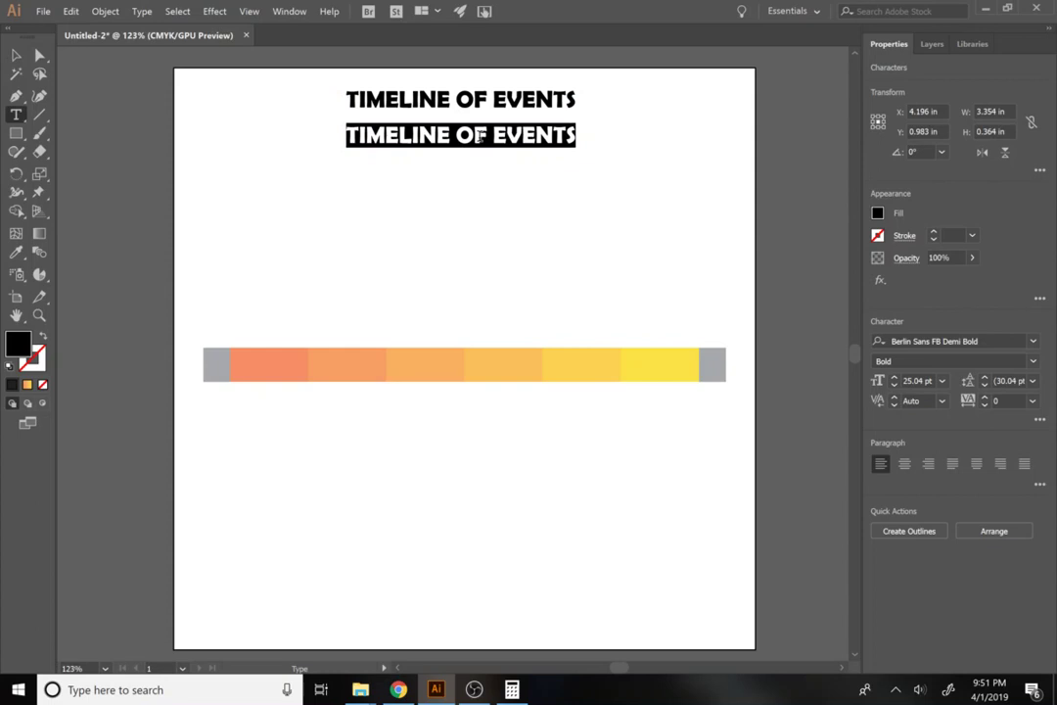
key("BackSpace")
type("2014")
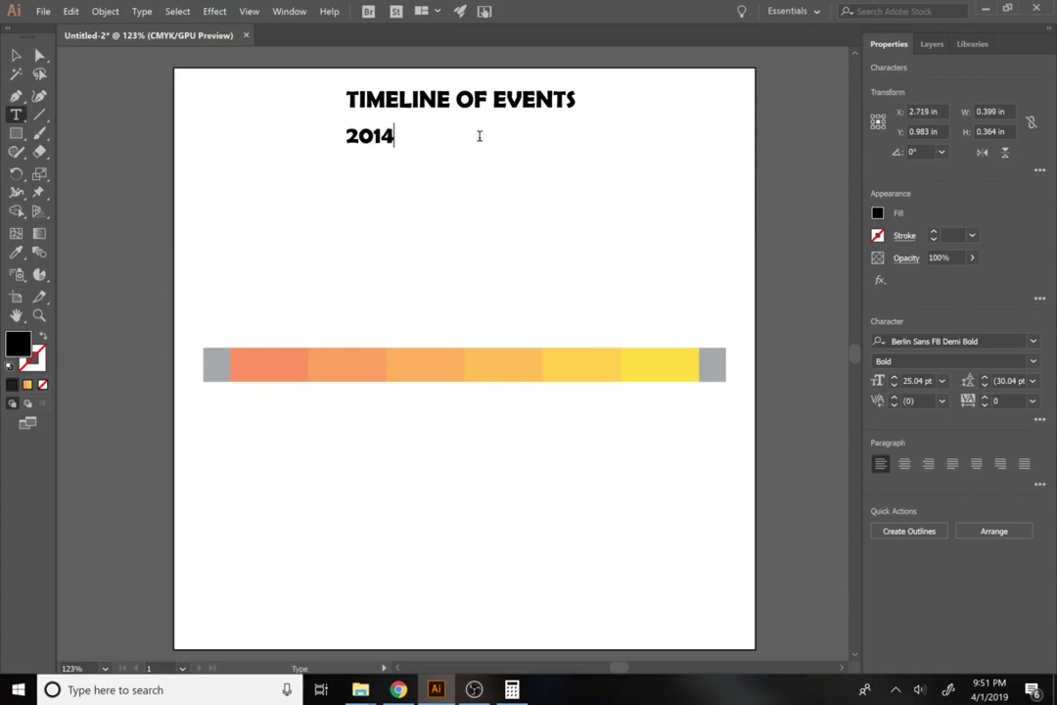
key("BackSpace")
type("5-")
key("BackSpace")
key("BackSpace")
type("10-20")
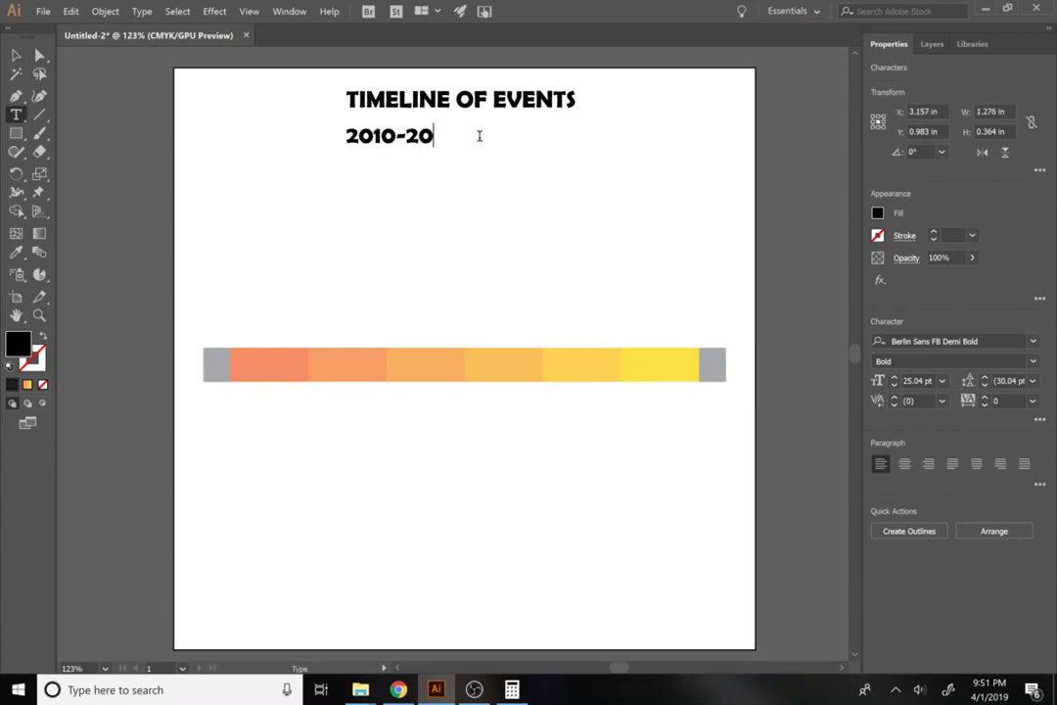
type("15")
left_click(373, 134, "shift")
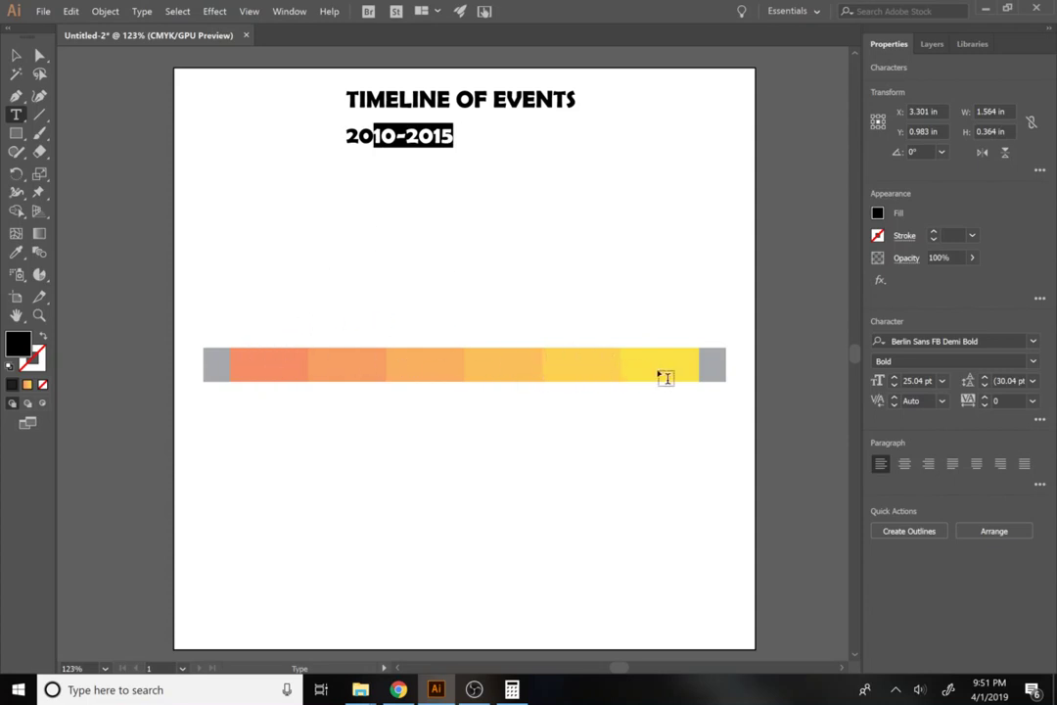
triple_click(375, 135)
Step: Scale down the 2010-2015 subtitle beneath the title and centre both texts horizontally on the artboard
left_click(16, 54)
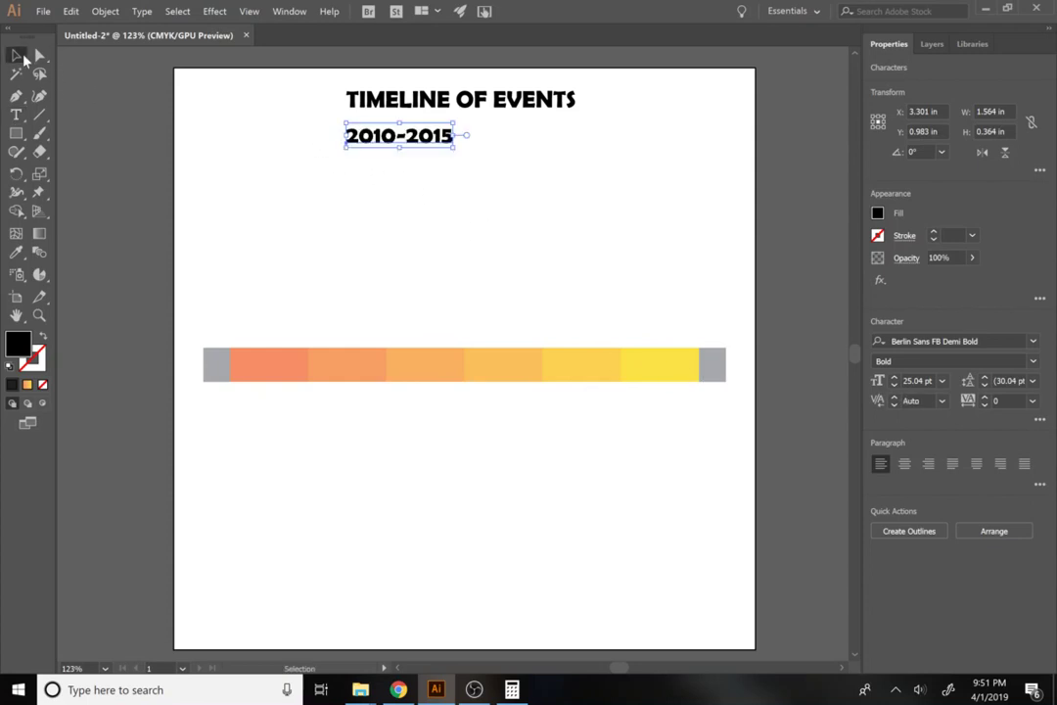
left_click_drag(454, 148, 498, 137)
left_click(413, 93, "shift")
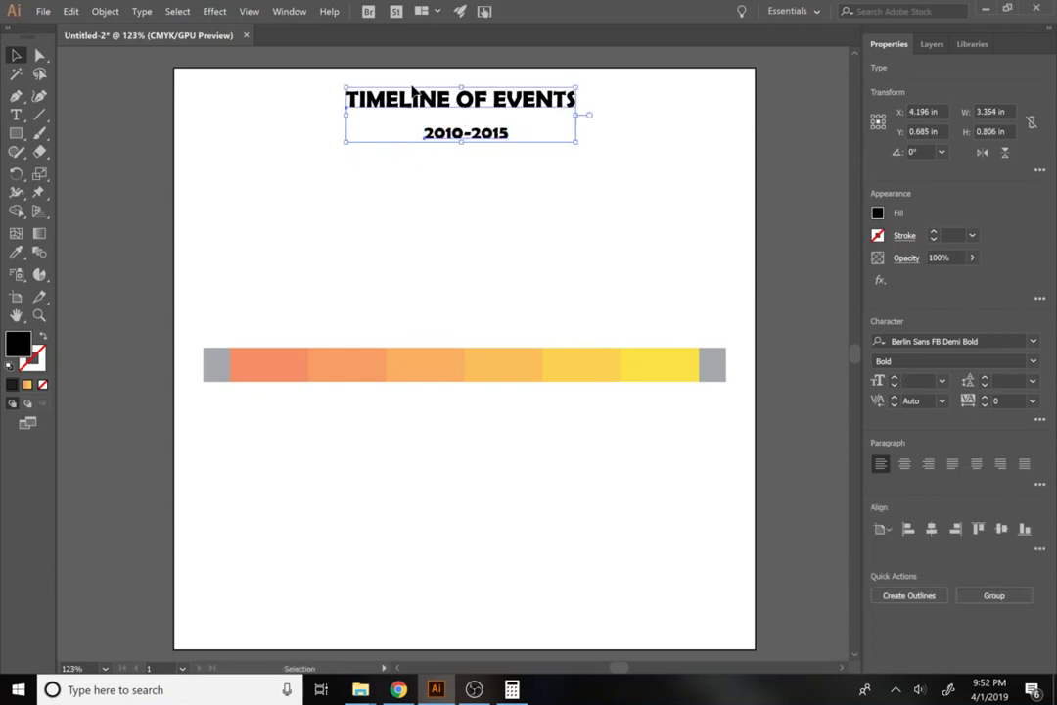
left_click_drag(759, 419, 196, 304)
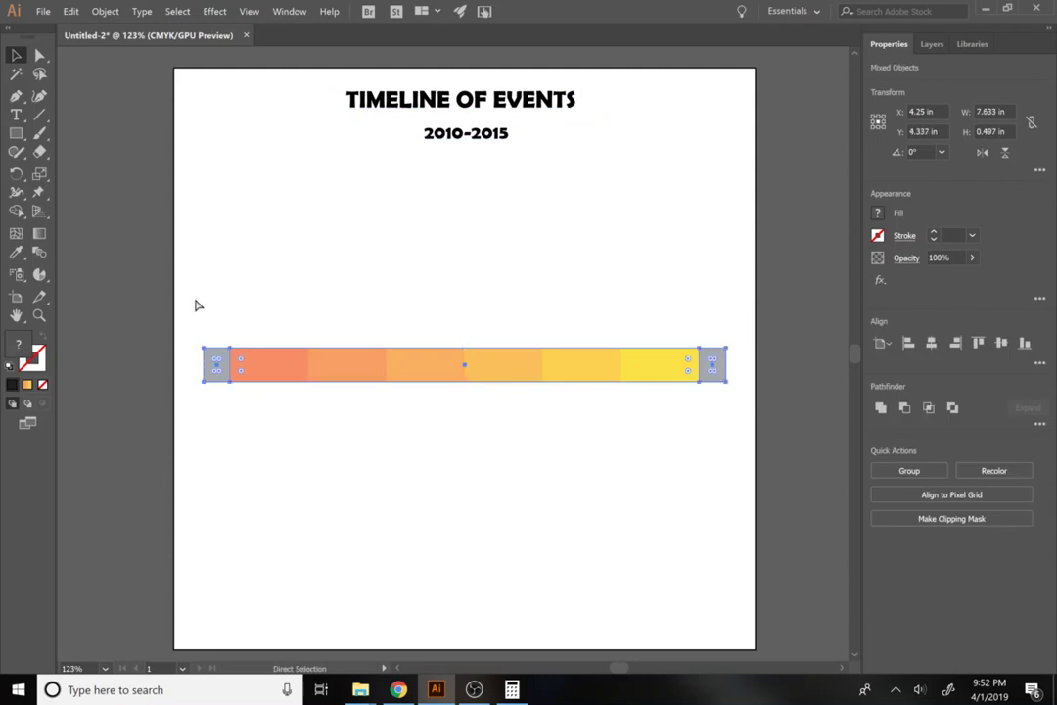
left_click(196, 305)
left_click_drag(524, 173, 294, 76)
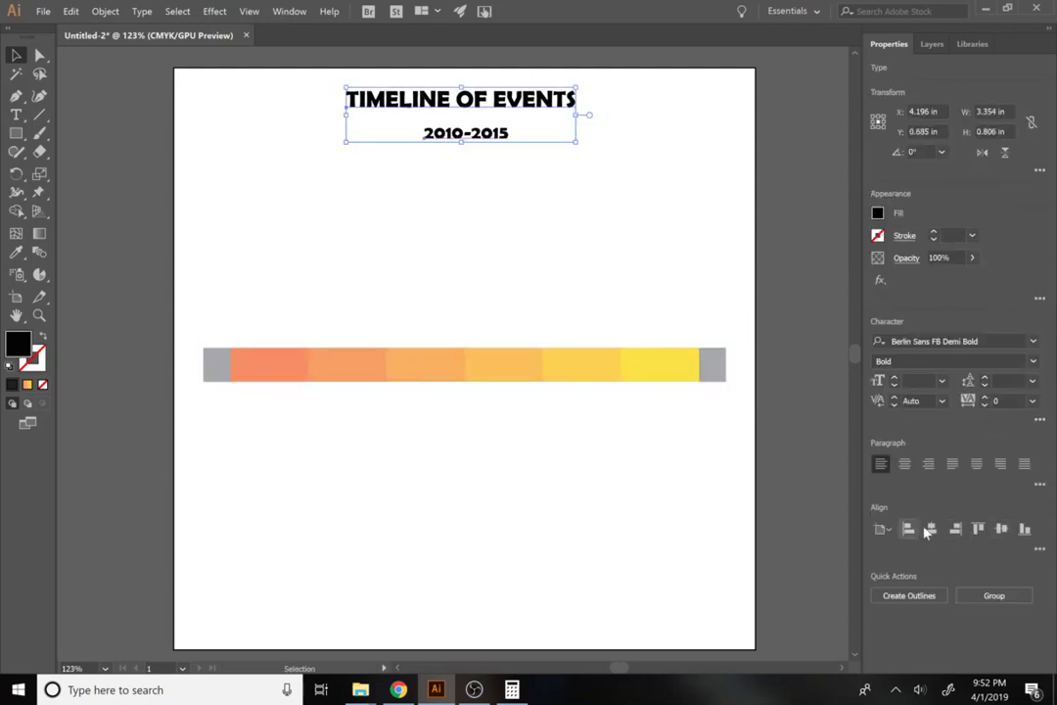
left_click(930, 530)
left_click_drag(752, 477, 84, 64)
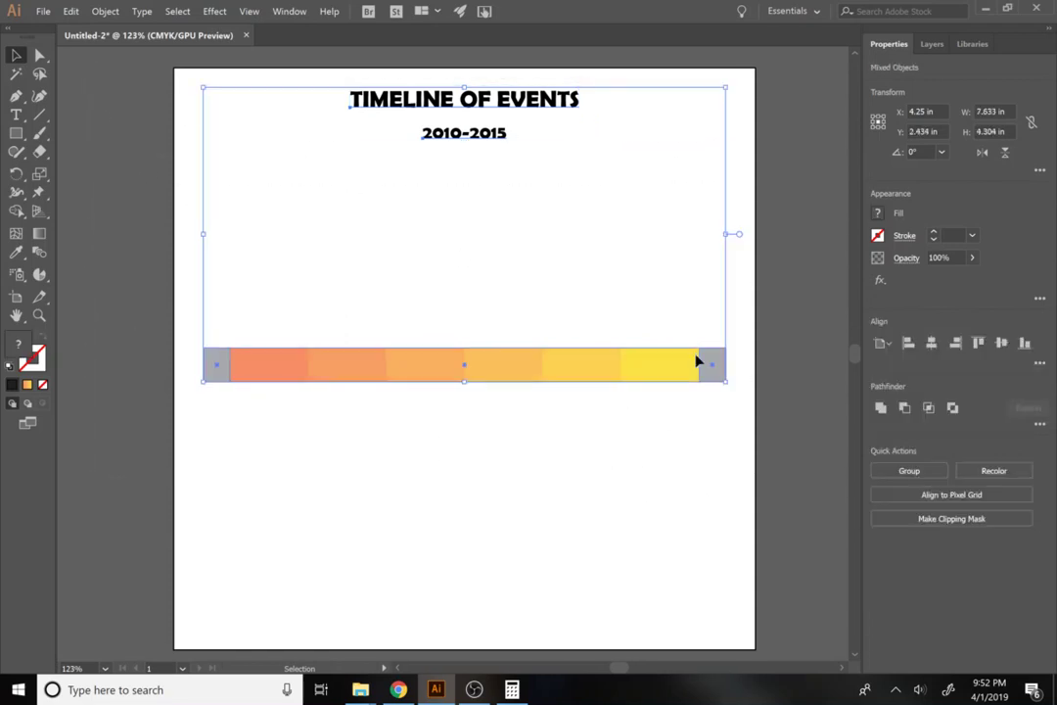
left_click(630, 495)
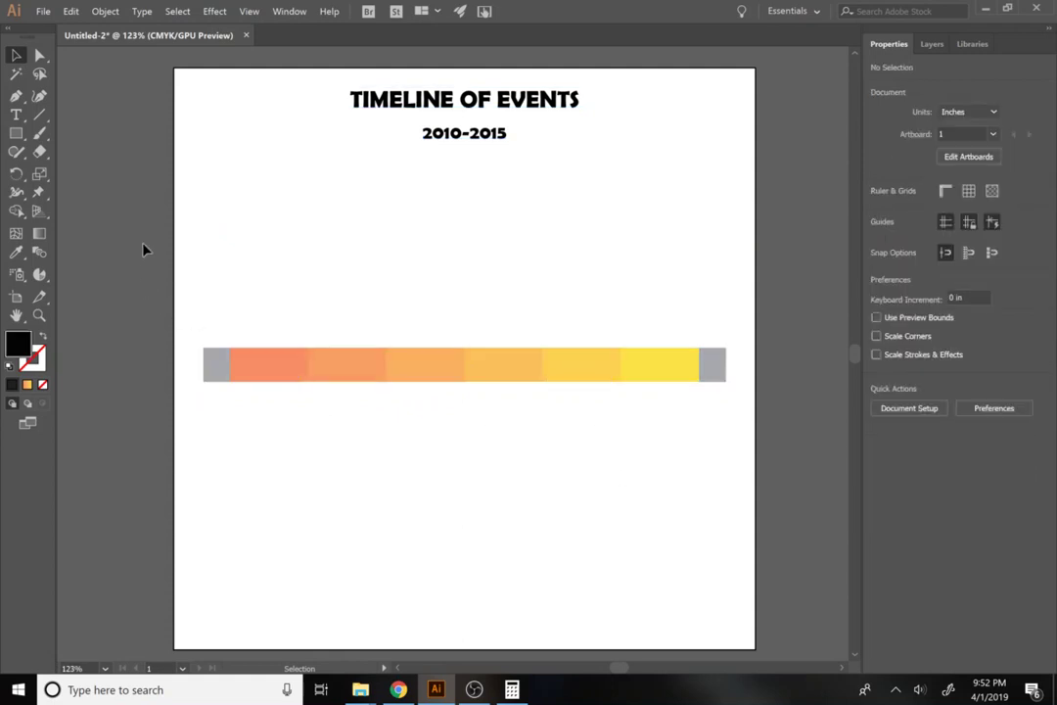
Step: Draw a black rectangle about 1.6 × 0.96 in above the bar's orange end, and consult the example timeline infographic in Chrome
left_click(15, 133)
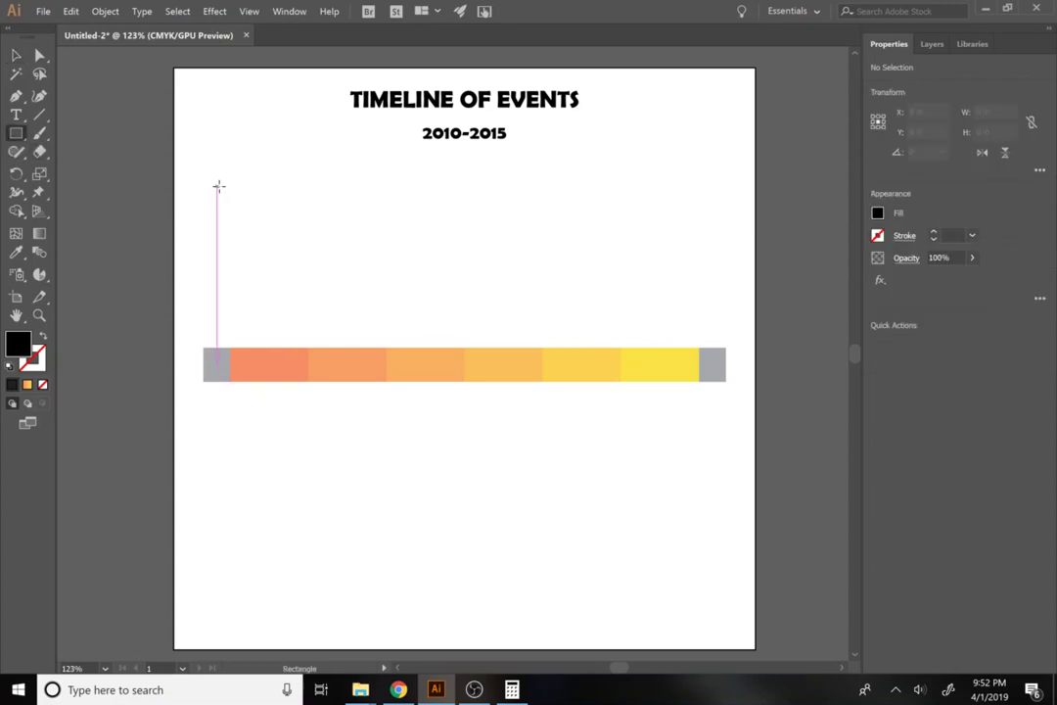
left_click_drag(216, 177, 328, 243)
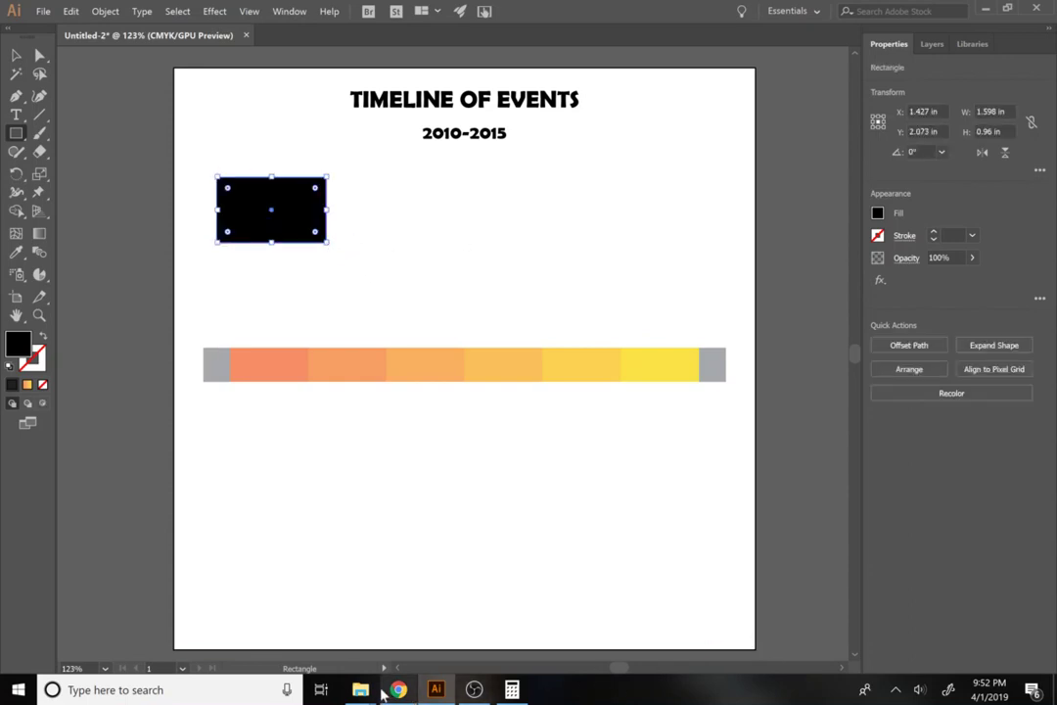
mouse_move(385, 689)
left_click(378, 637)
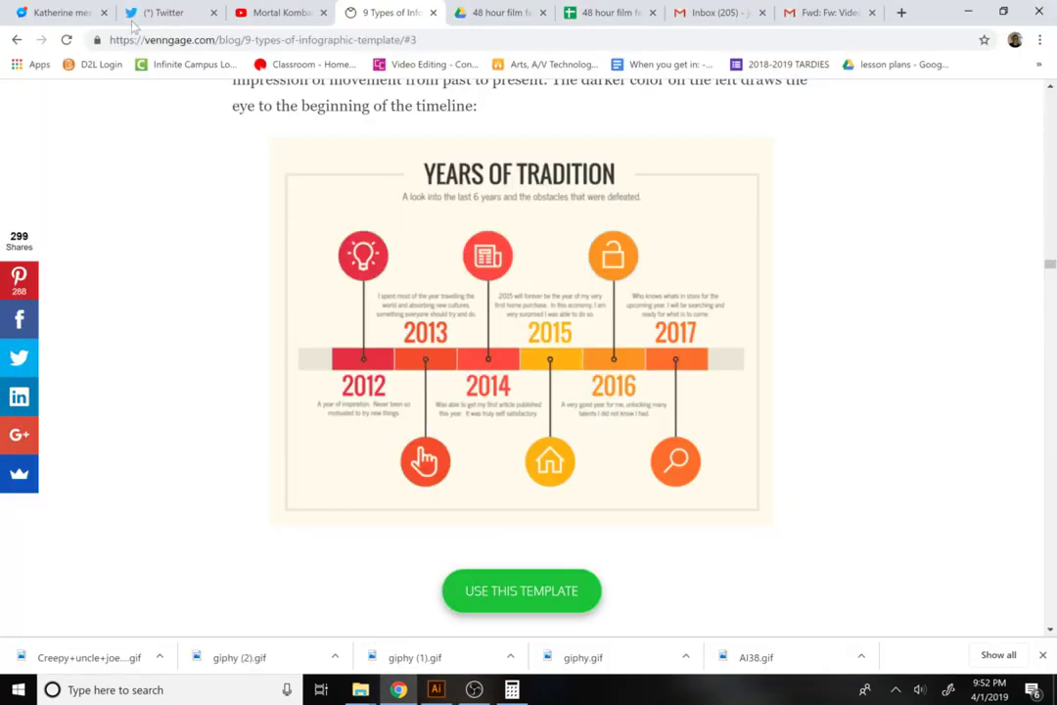
left_click(103, 12)
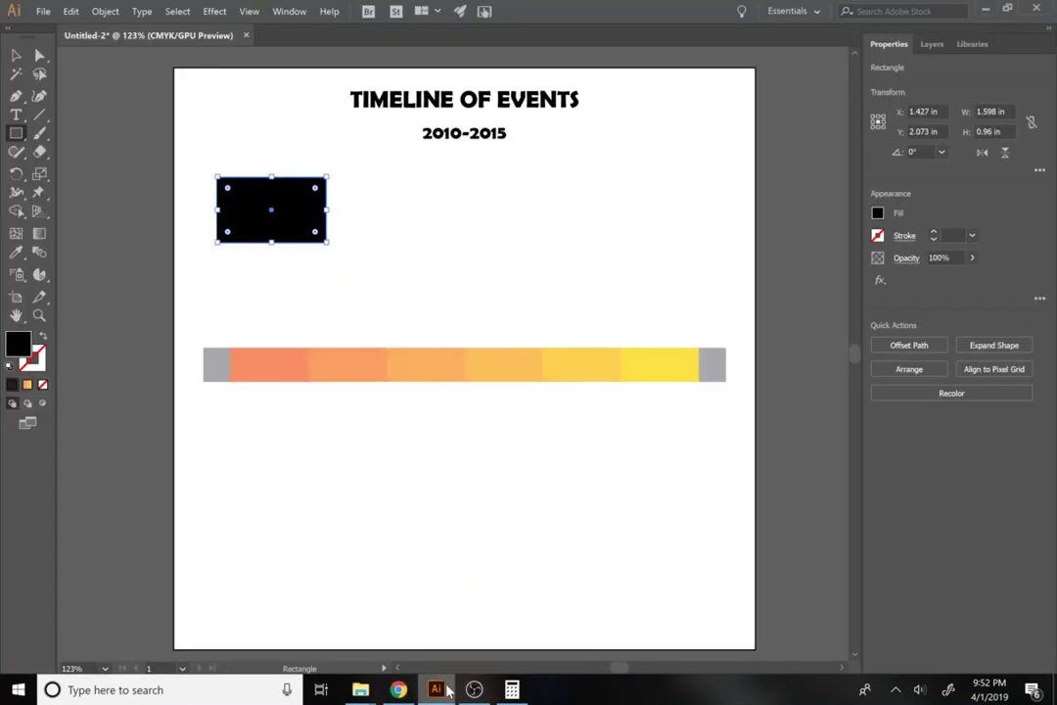
left_click(436, 689)
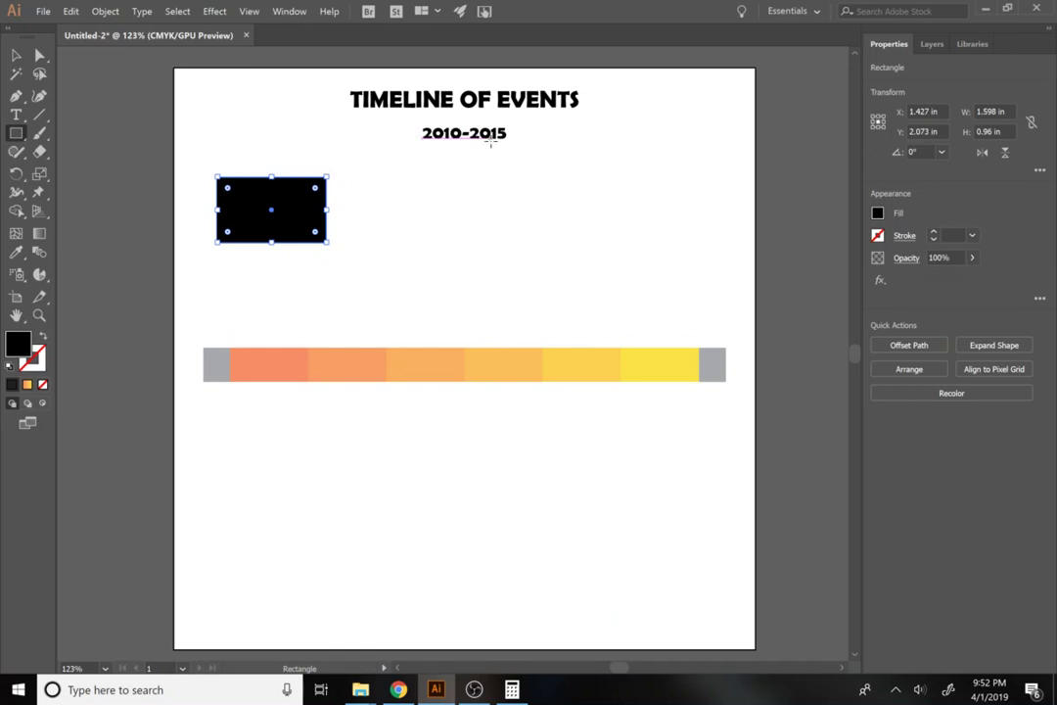